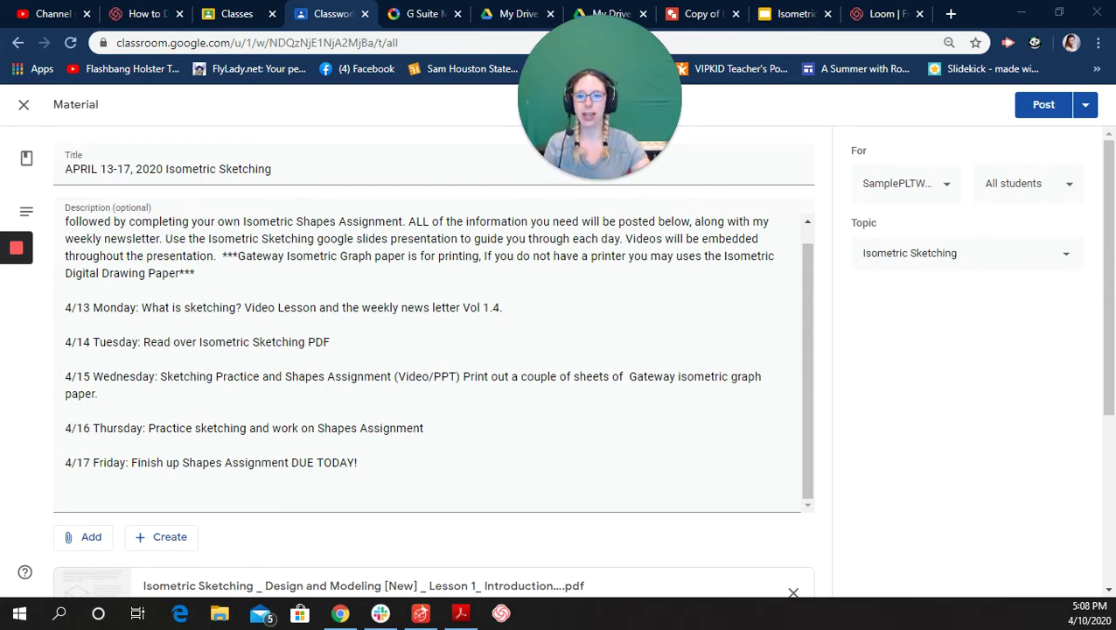
Step: Look over the Classroom material's attachments and switch to the Copy of Isometric Digital Drawing Paper drawing, leaving its grid image unselected
{"action": "scroll", "coordinate": [433, 350], "scroll_direction": "down", "scroll_amount": 3}
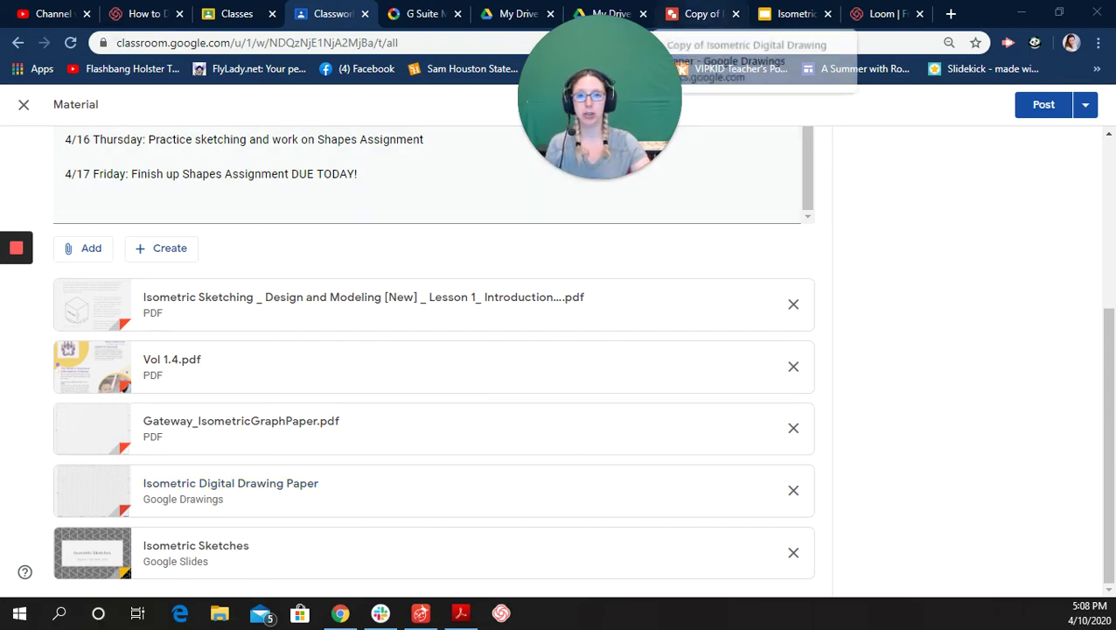
{"action": "left_click", "coordinate": [700, 13]}
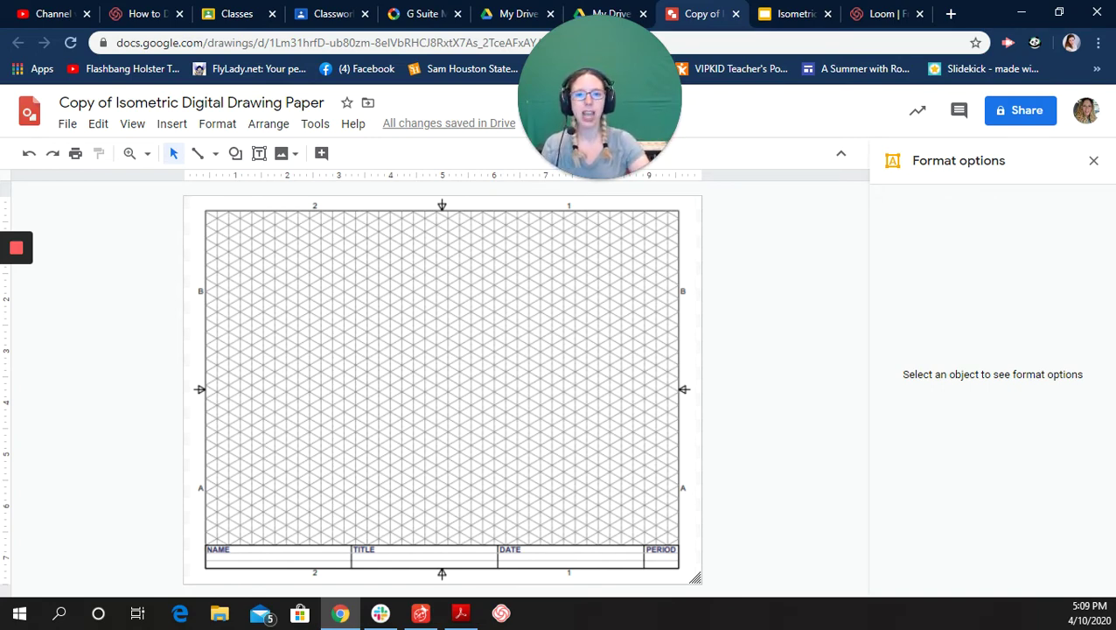
{"action": "left_click", "coordinate": [442, 390]}
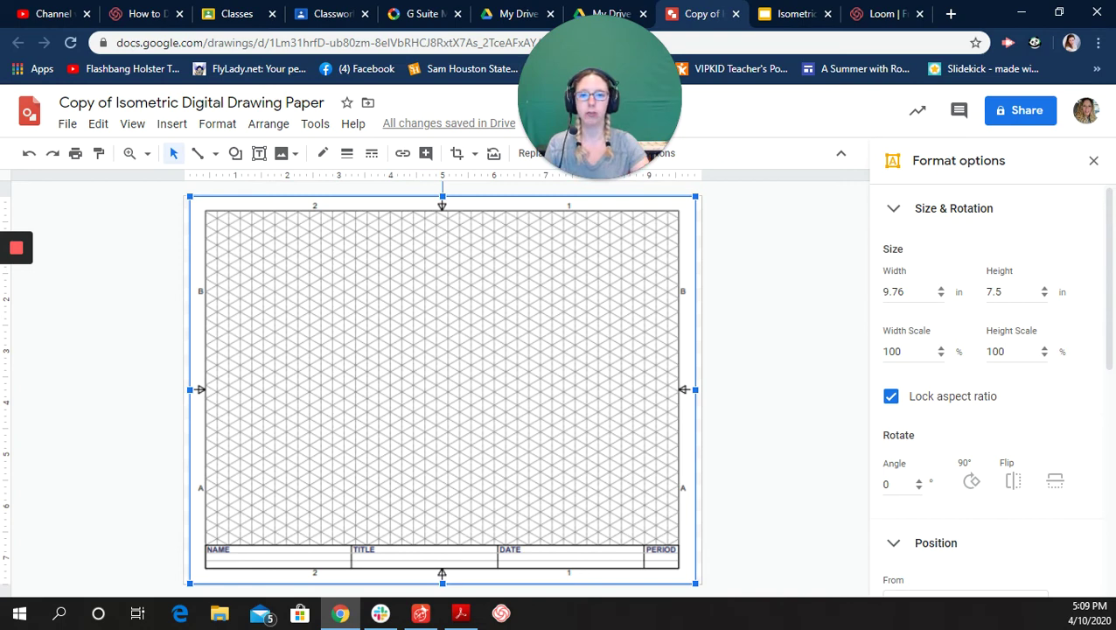
{"action": "mouse_move", "coordinate": [442, 389]}
{"action": "left_mouse_down"}
{"action": "mouse_move", "coordinate": [335, 402]}
{"action": "mouse_move", "coordinate": [319, 389]}
{"action": "mouse_move", "coordinate": [485, 416]}
{"action": "mouse_move", "coordinate": [556, 390]}
{"action": "mouse_move", "coordinate": [442, 389]}
{"action": "left_mouse_up"}
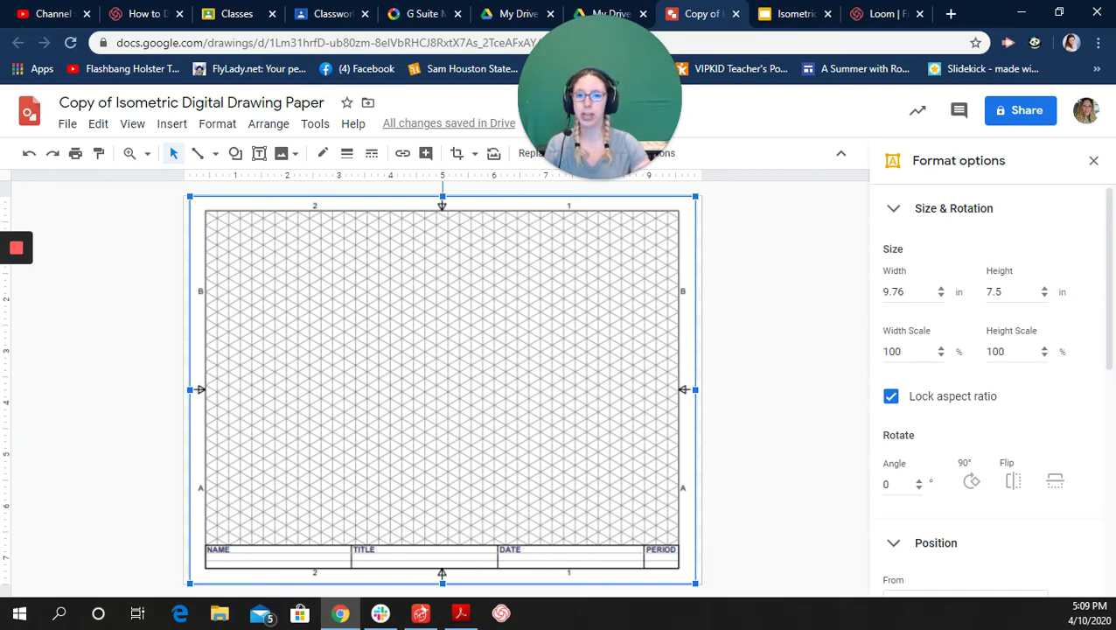
{"action": "key", "text": "Escape"}
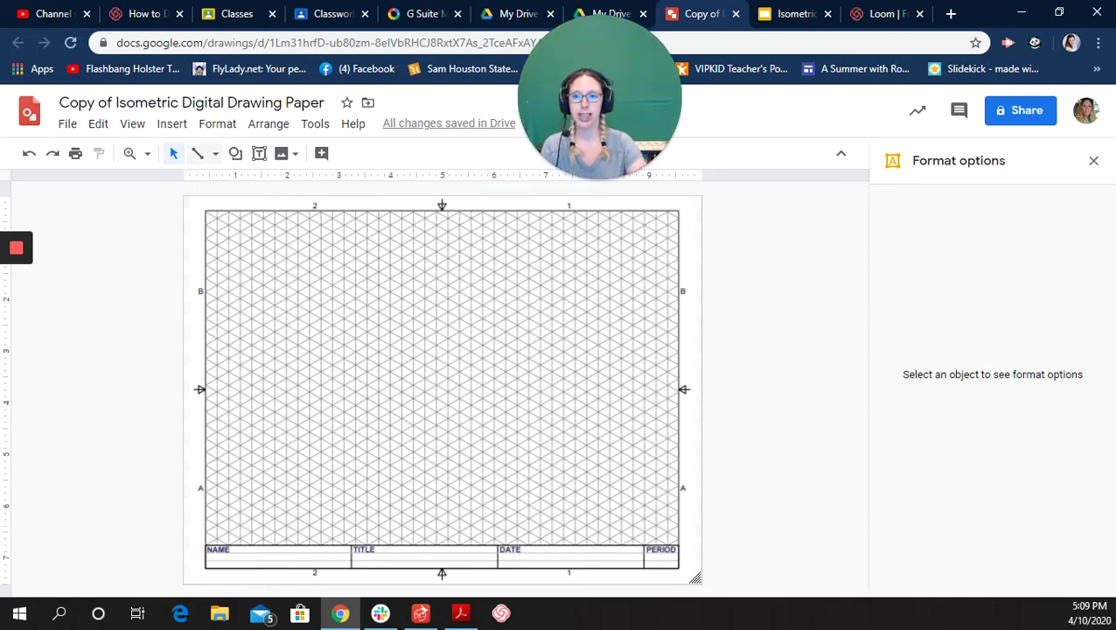
Step: Try viewing the isometric grid at 100%, 200% and a much closer magnification, and zoom back out to 50%
{"action": "left_click", "coordinate": [197, 153]}
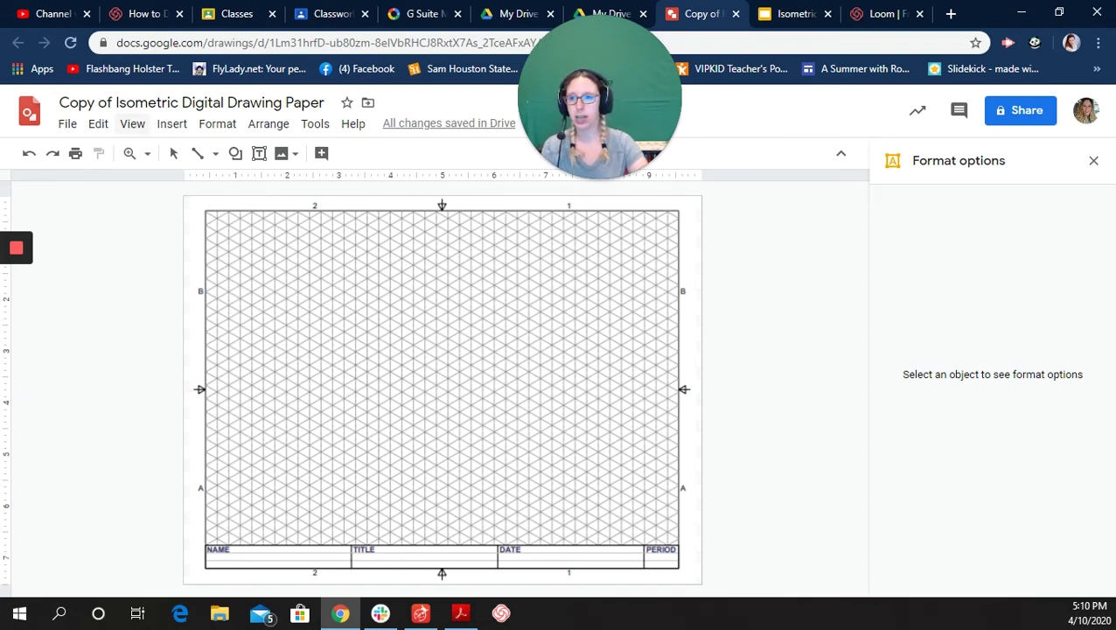
{"action": "left_click", "coordinate": [132, 123]}
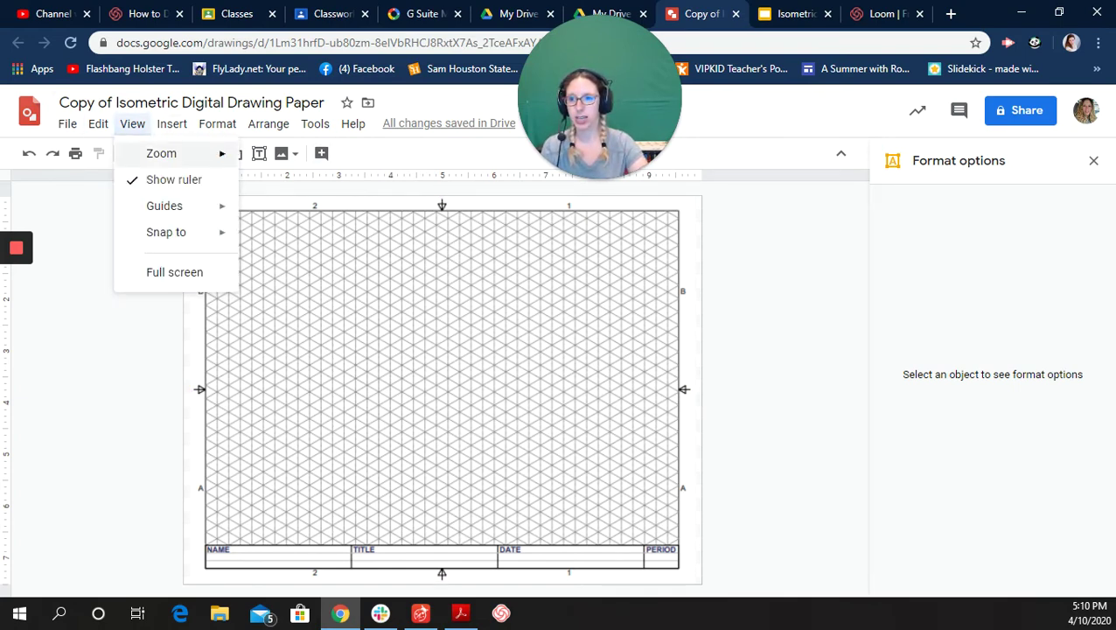
{"action": "mouse_move", "coordinate": [175, 153]}
{"action": "left_click", "coordinate": [285, 212]}
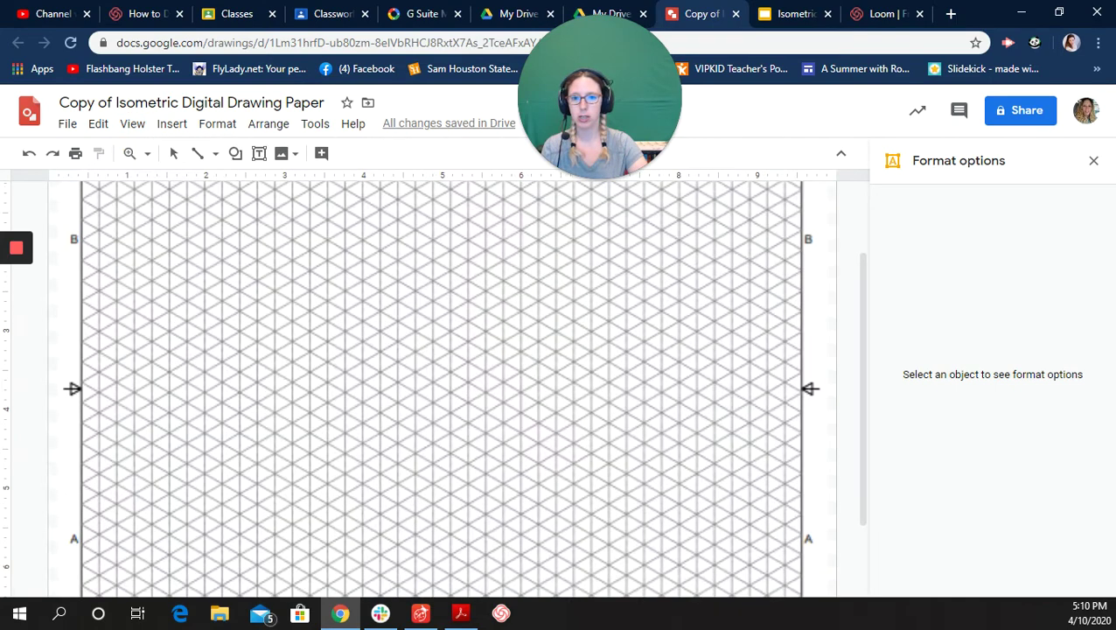
{"action": "scroll", "coordinate": [442, 385], "scroll_direction": "down", "scroll_amount": 2}
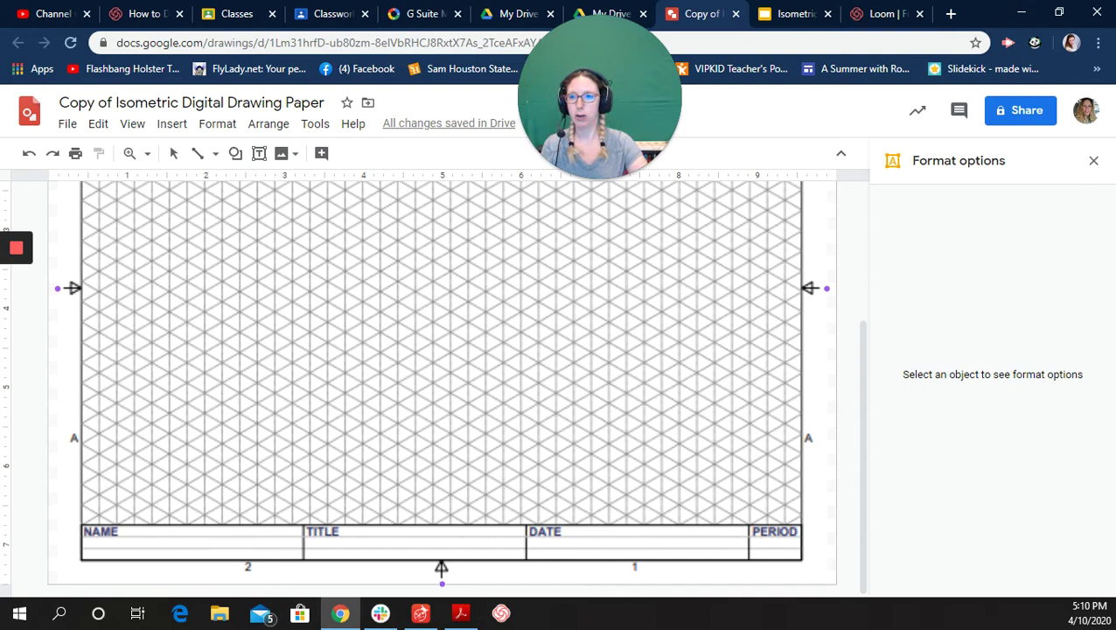
{"action": "left_click", "coordinate": [130, 154]}
{"action": "left_click", "coordinate": [146, 153]}
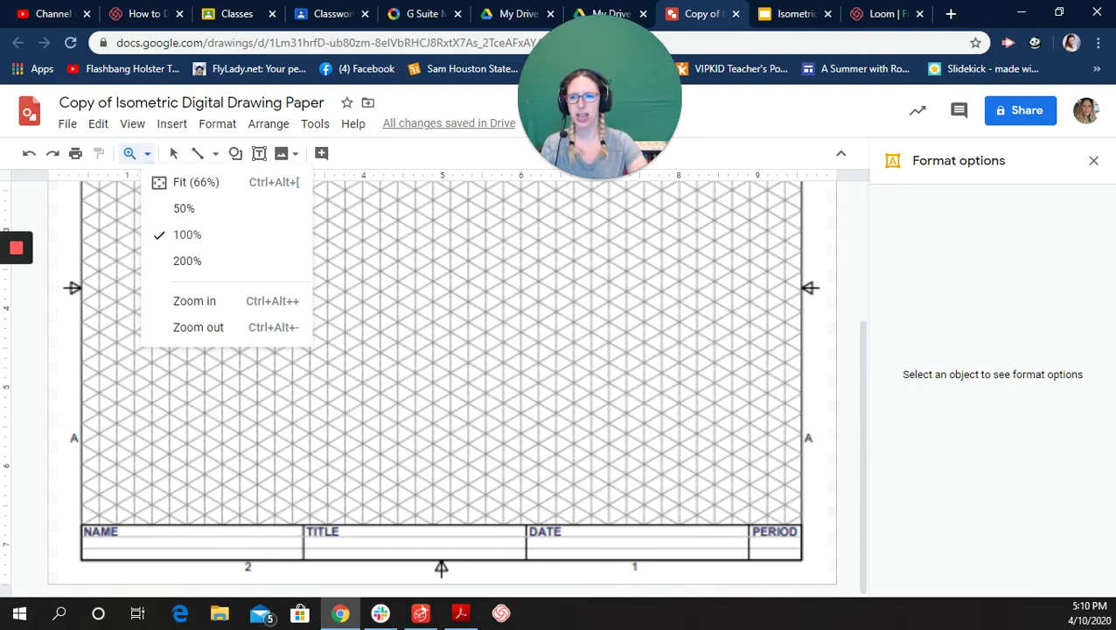
{"action": "left_click", "coordinate": [187, 260]}
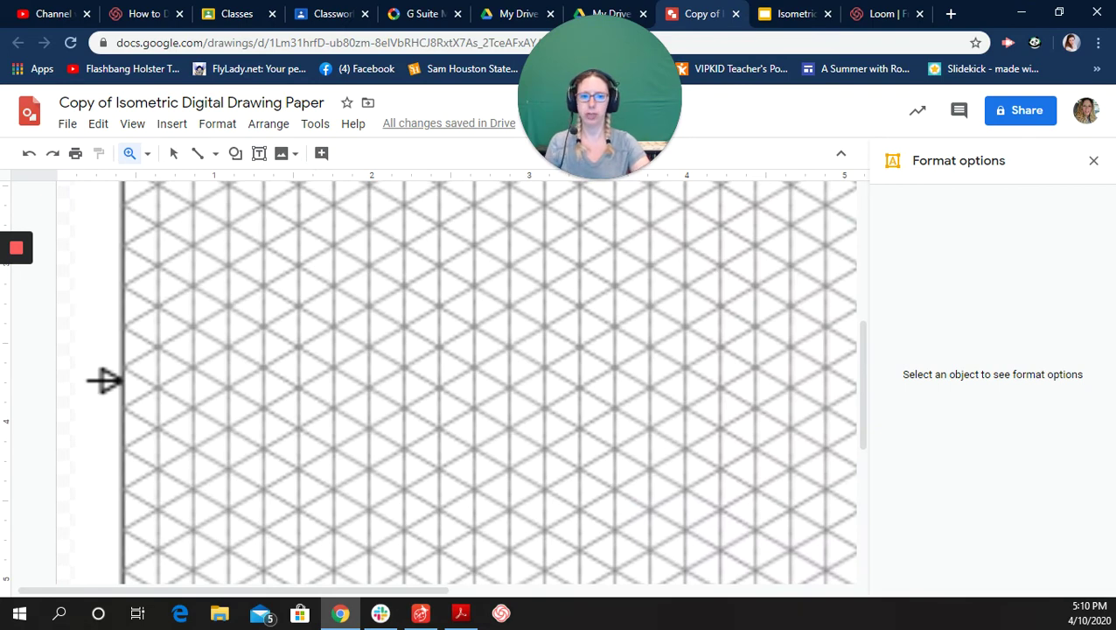
{"action": "left_click_drag", "start_coordinate": [484, 358], "coordinate": [563, 381]}
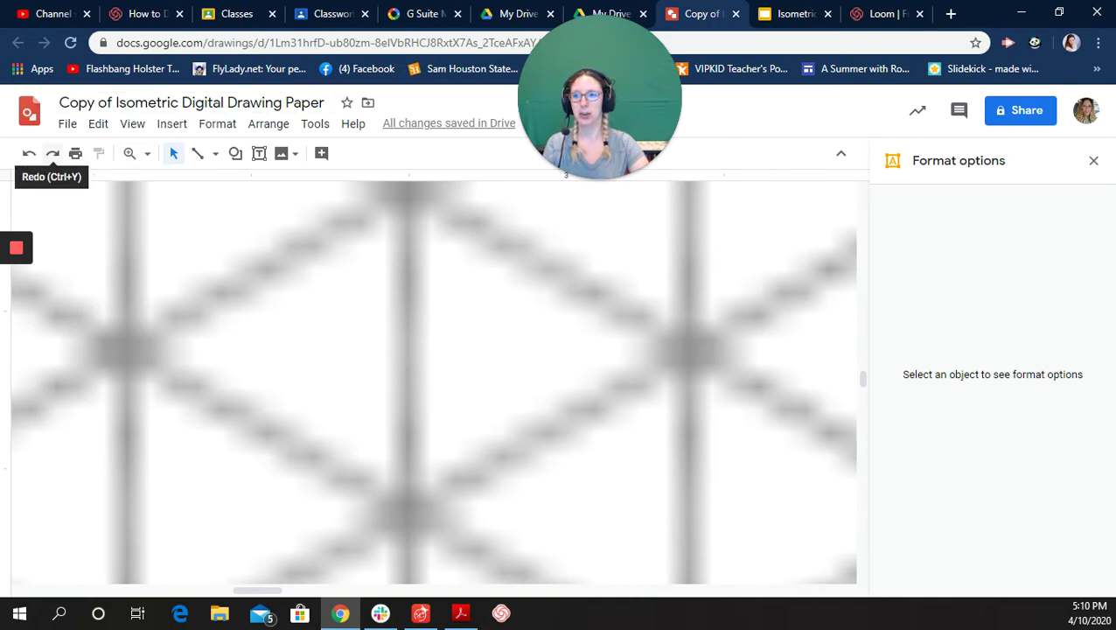
{"action": "left_click", "coordinate": [28, 154]}
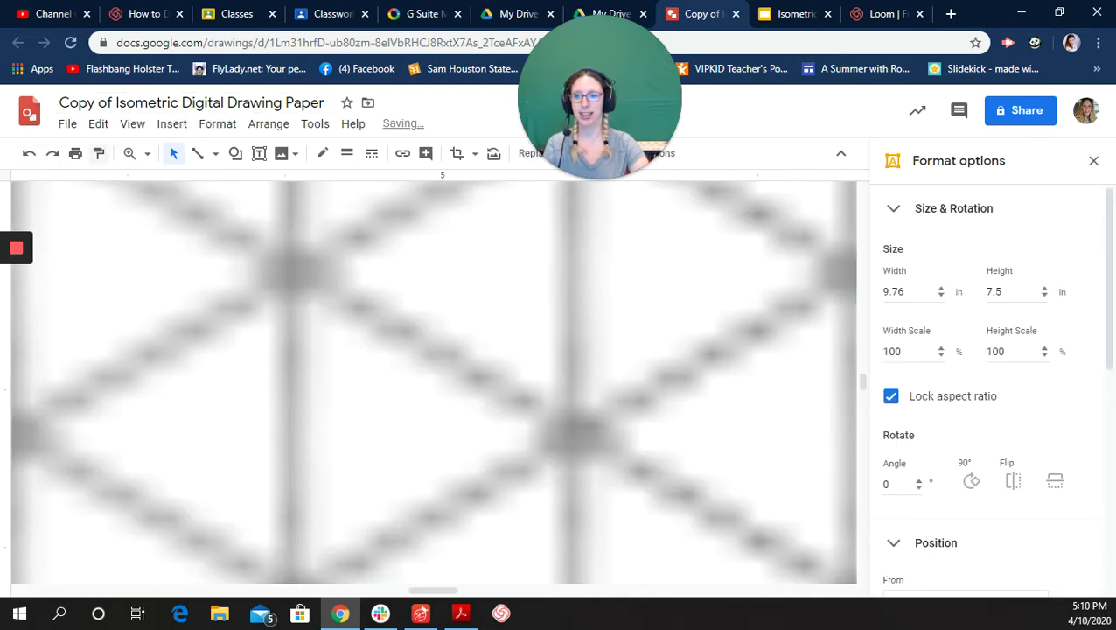
{"action": "left_click", "coordinate": [133, 153]}
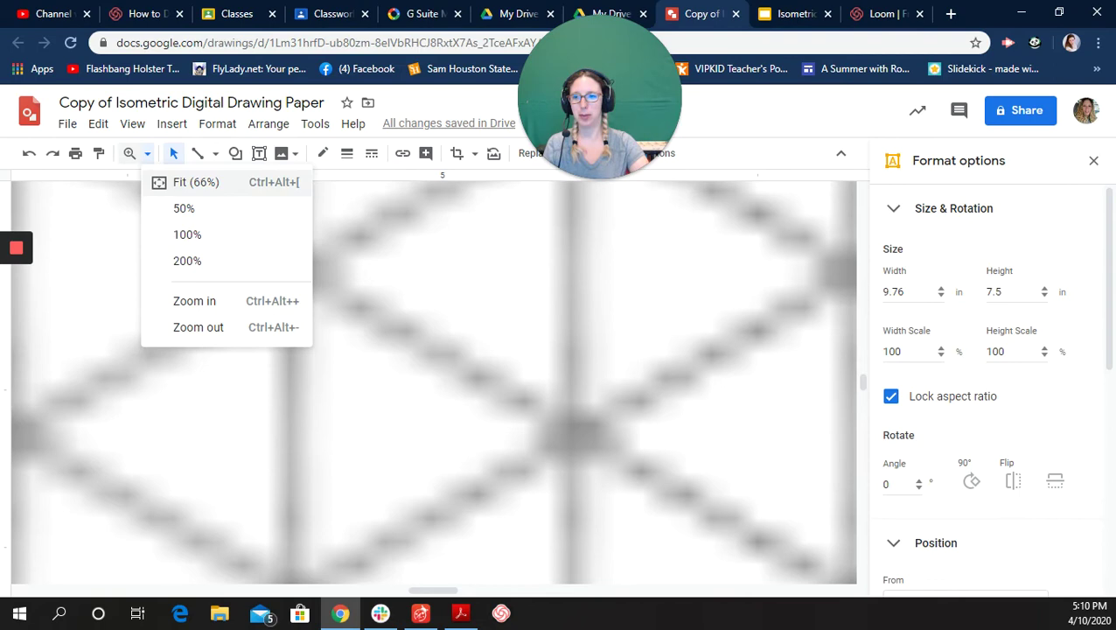
{"action": "left_click", "coordinate": [183, 209]}
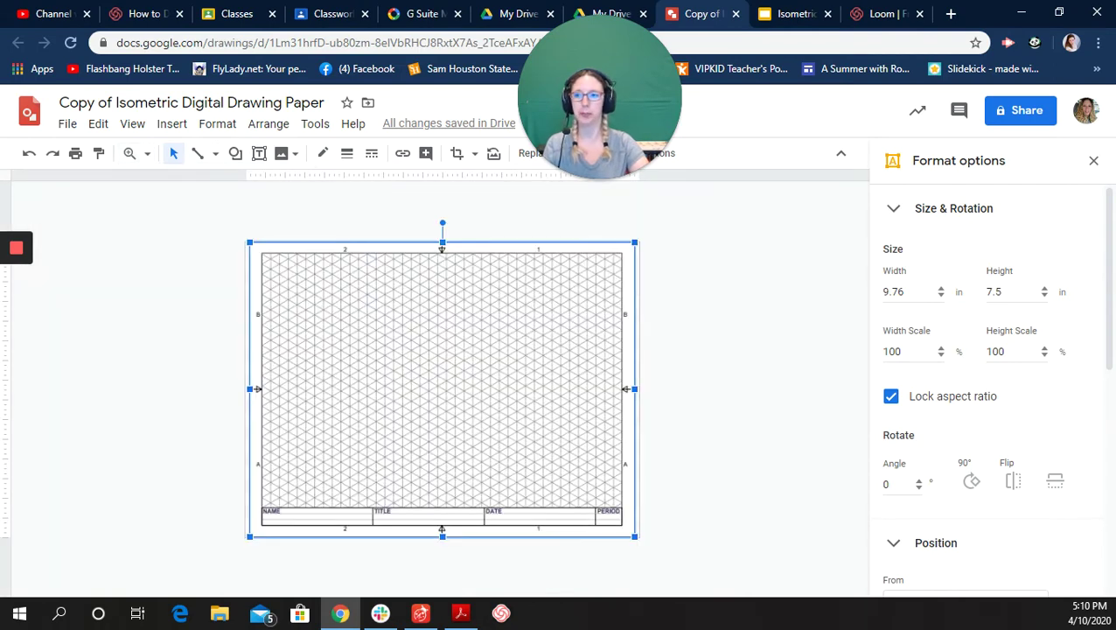
Step: Set the drawing's zoom to 100% and show the lower part of the grid with the title block, with nothing selected
{"action": "left_click", "coordinate": [133, 153]}
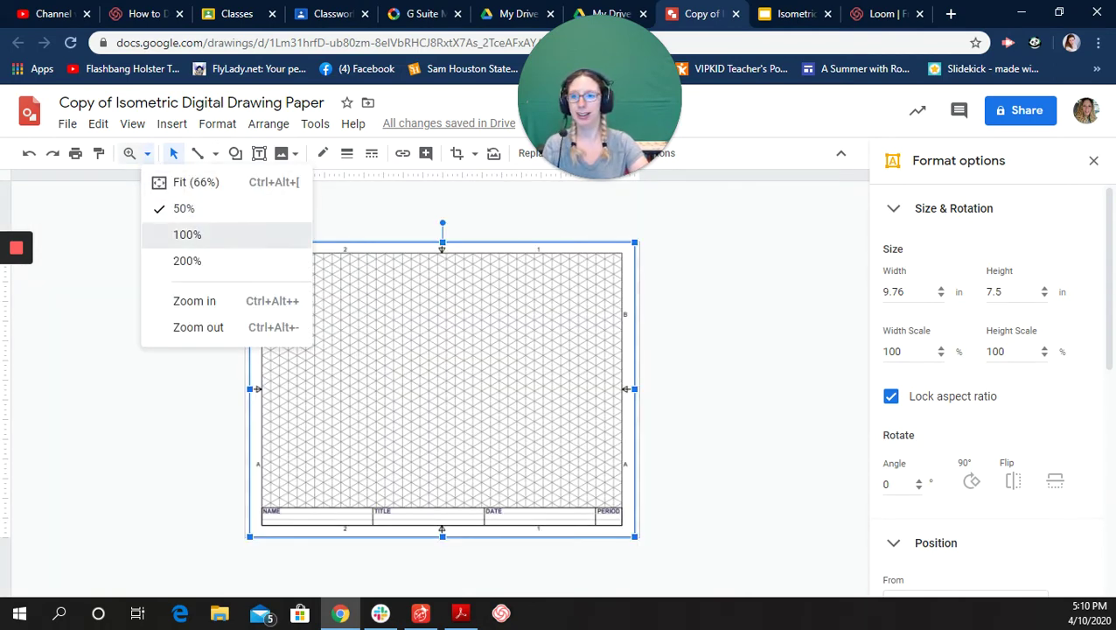
{"action": "left_click", "coordinate": [187, 234]}
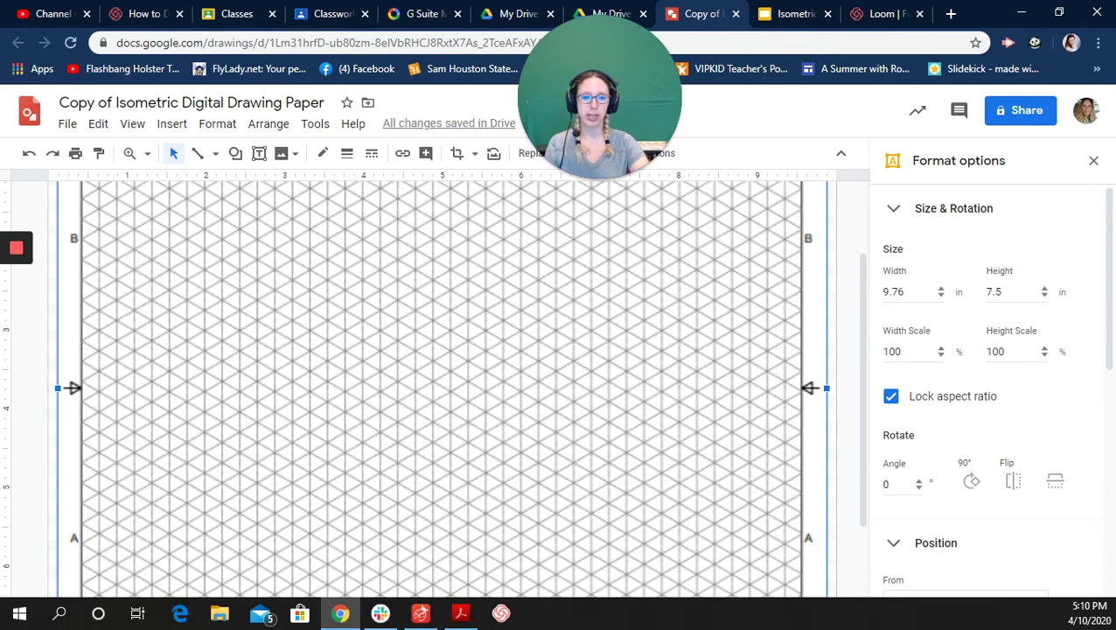
{"action": "key", "text": "Escape"}
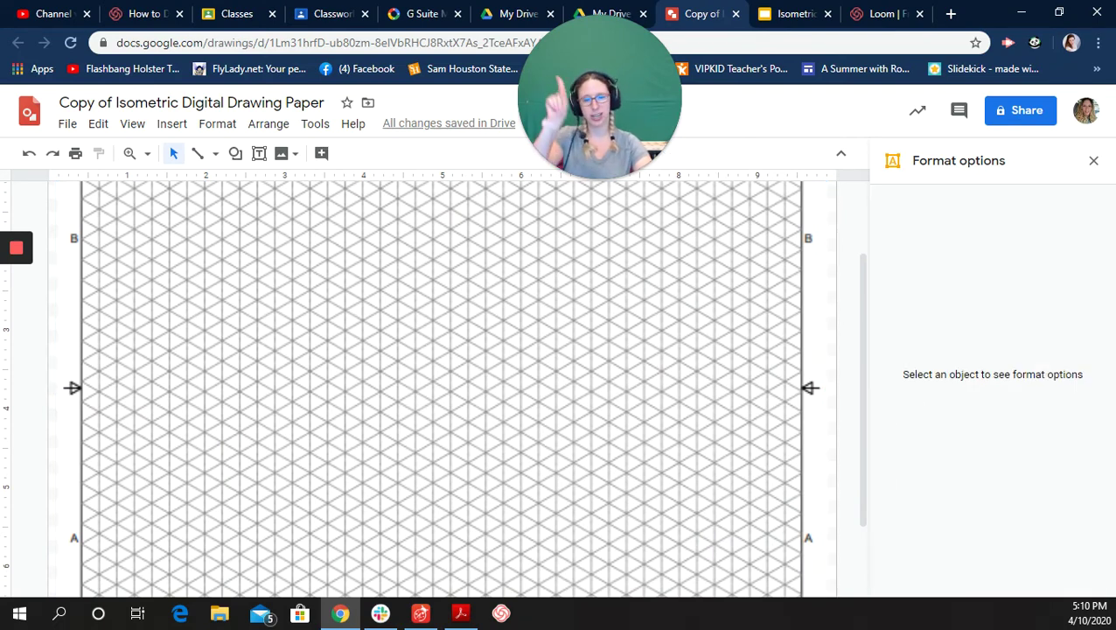
{"action": "scroll", "coordinate": [442, 389], "scroll_direction": "down", "scroll_amount": 1}
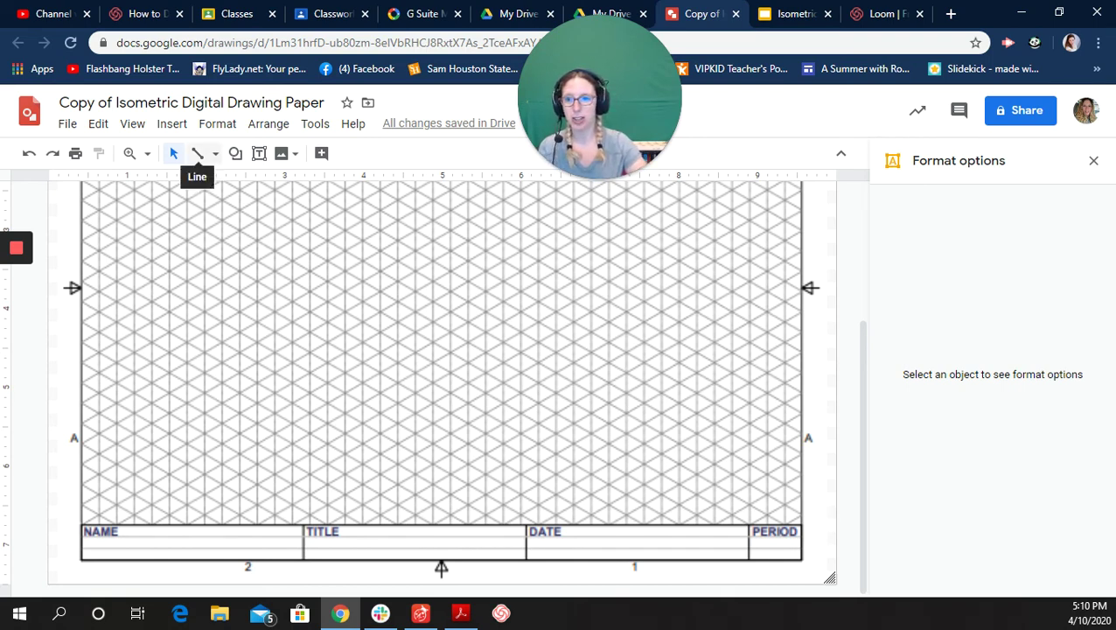
Step: Draw a 3px line about 0.9 in wide and 0.5 in high along the grid, sloping down to the right to its lower edge
{"action": "left_click", "coordinate": [197, 153]}
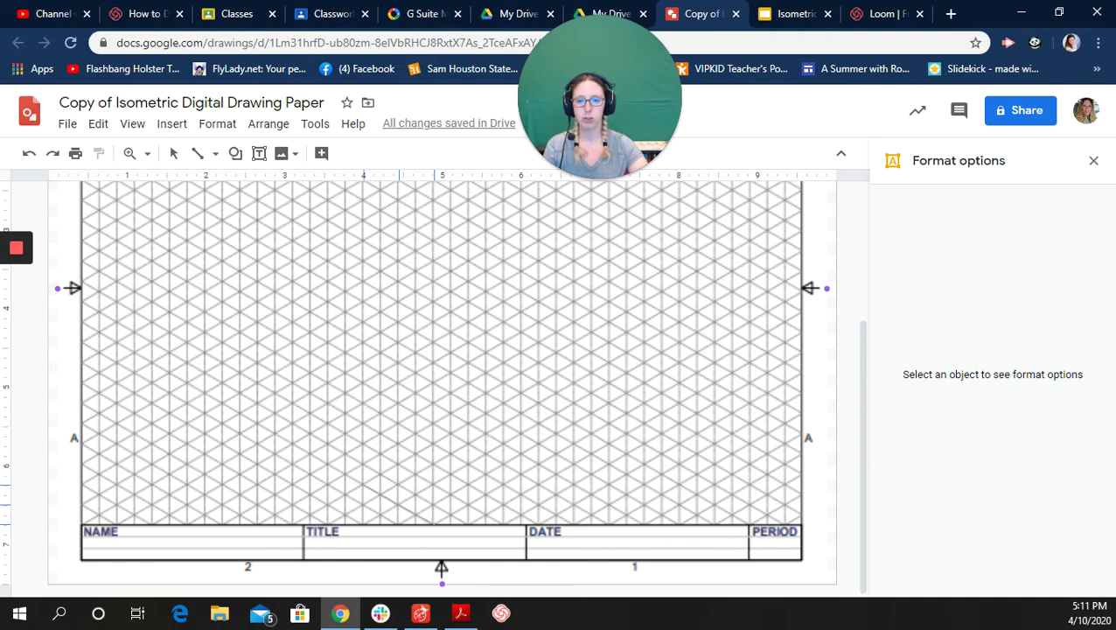
{"action": "left_click_drag", "start_coordinate": [363, 486], "coordinate": [433, 523]}
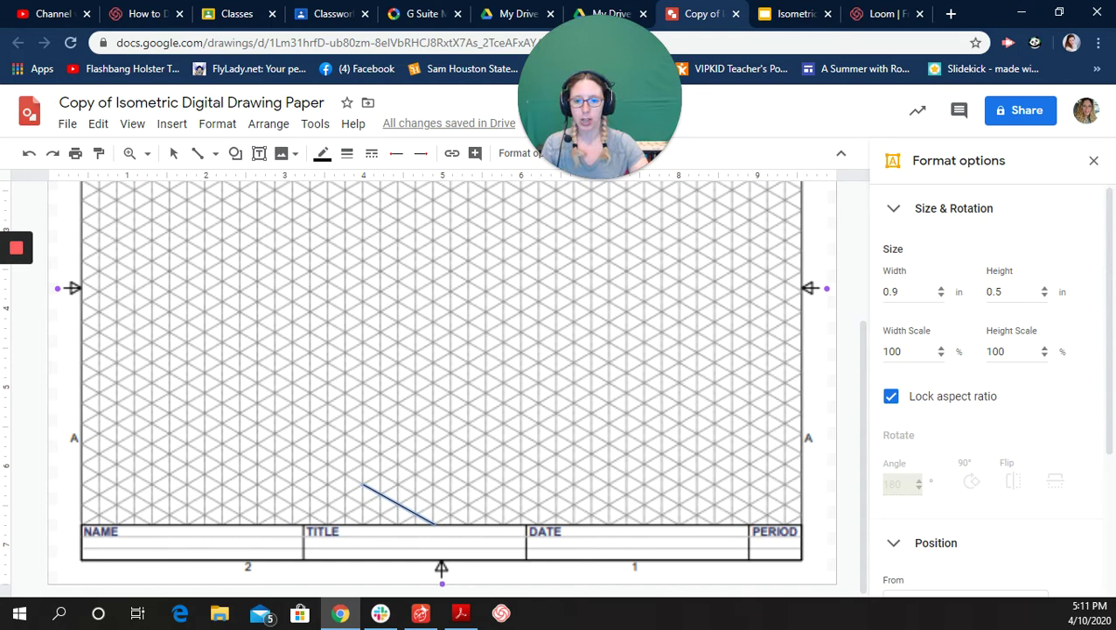
{"action": "left_click", "coordinate": [347, 153]}
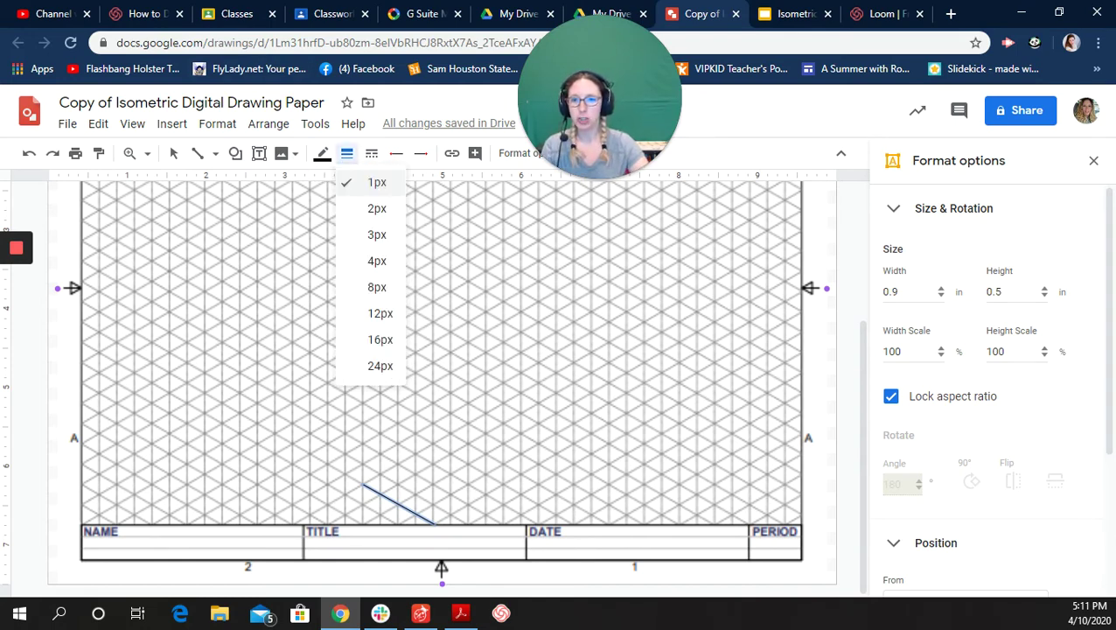
{"action": "left_click", "coordinate": [376, 208]}
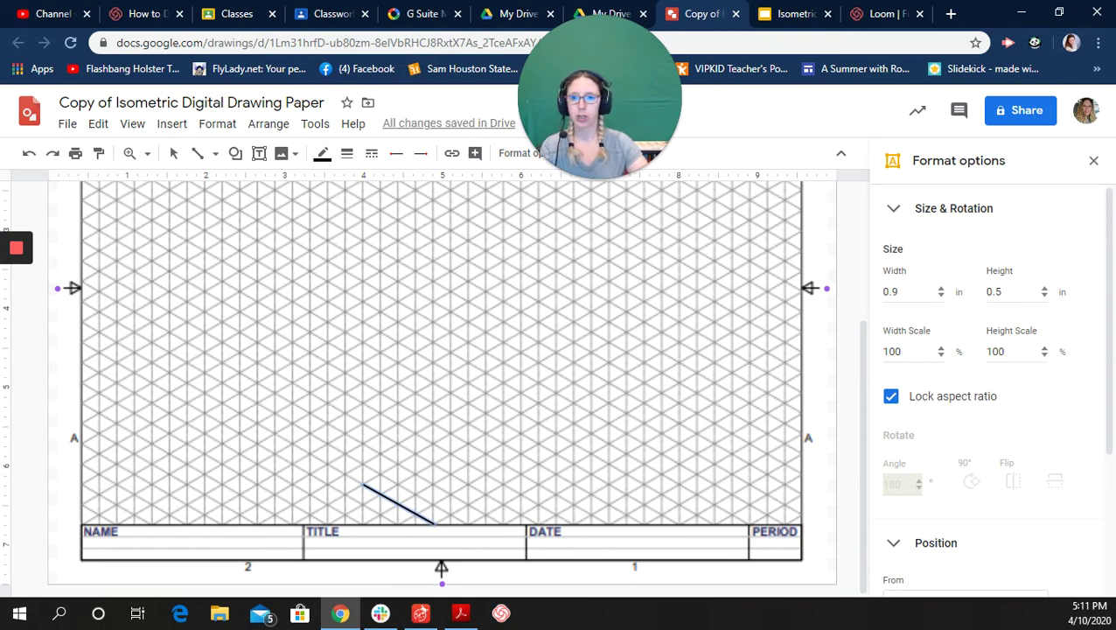
{"action": "left_click", "coordinate": [347, 153]}
{"action": "left_click", "coordinate": [376, 235]}
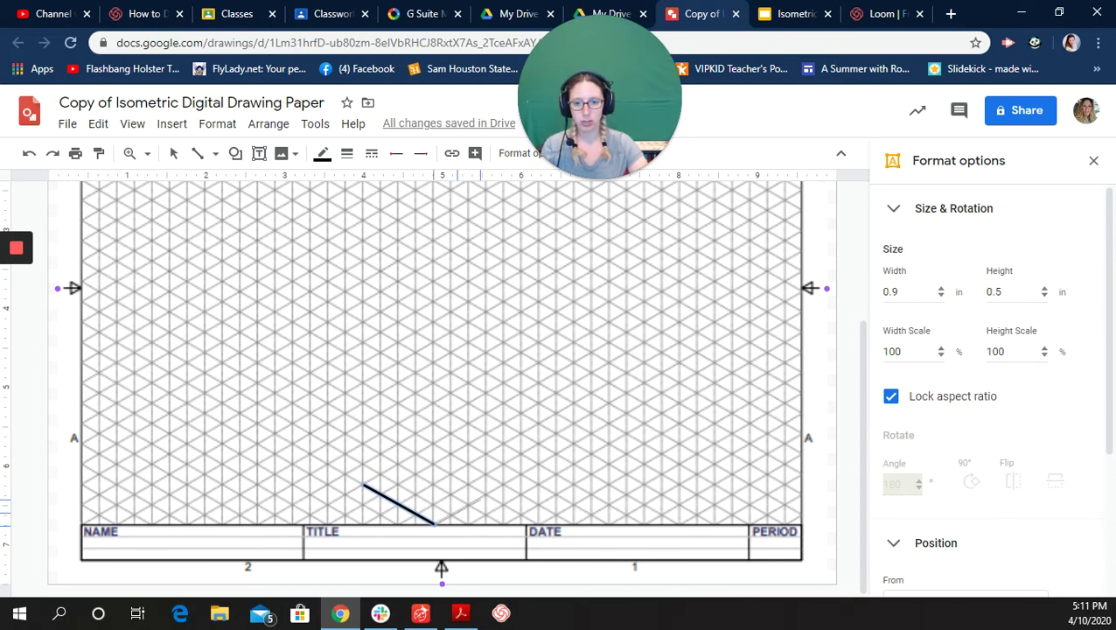
Step: Draw a line about 0.89 by 0.52 in rising right from the bottom corner, and a vertical about 1.02 in high from the left end
{"action": "left_click_drag", "start_coordinate": [484, 497], "coordinate": [501, 486]}
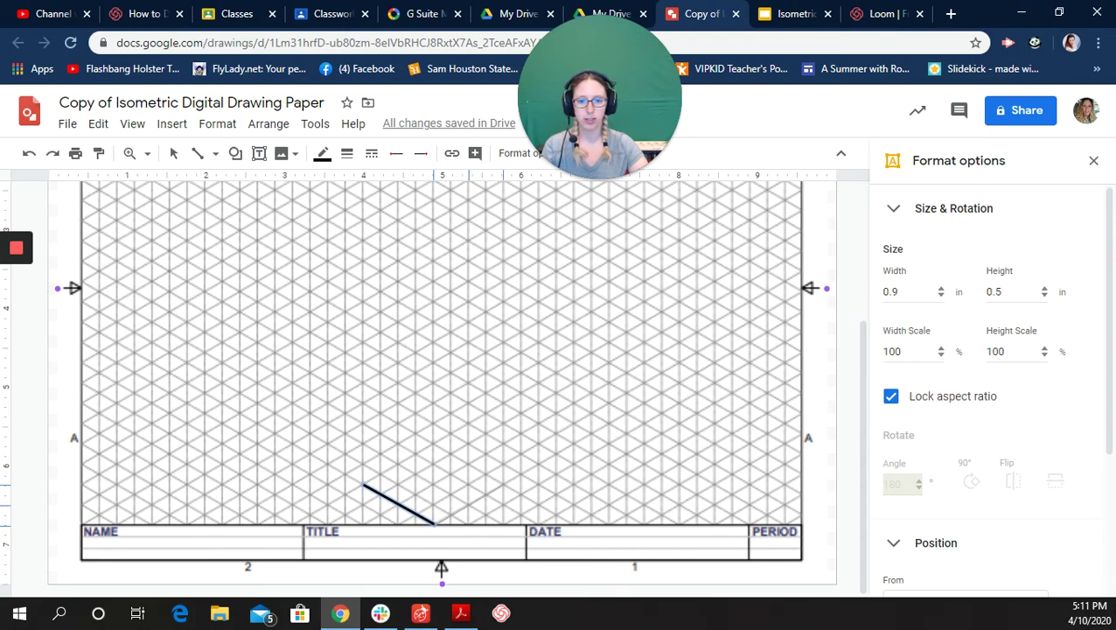
{"action": "left_click_drag", "start_coordinate": [435, 524], "coordinate": [503, 484]}
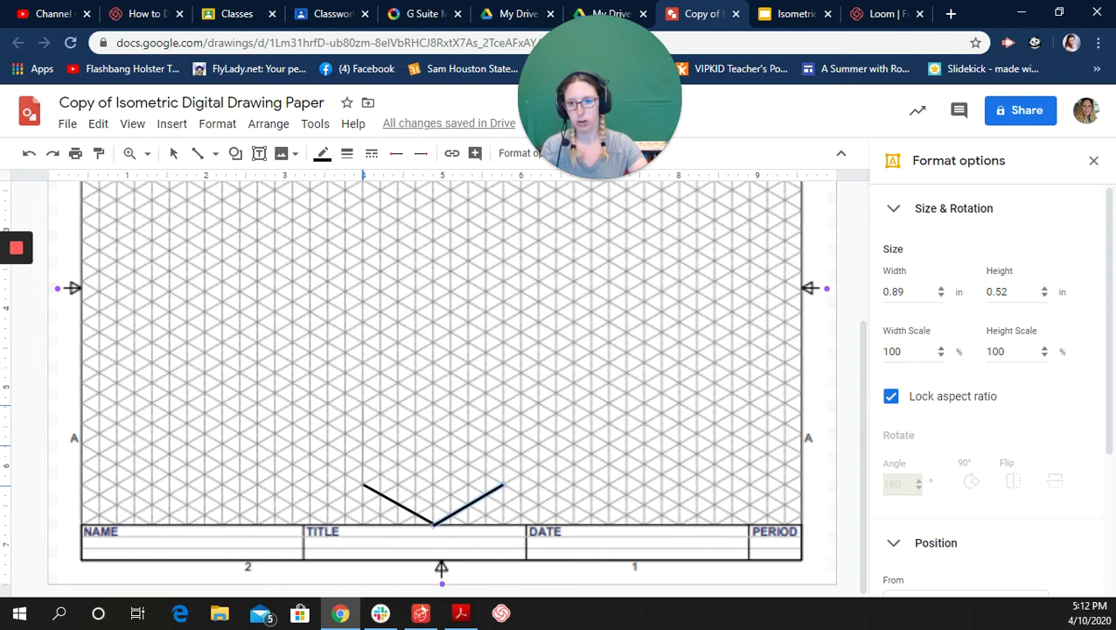
{"action": "left_click_drag", "start_coordinate": [363, 484], "coordinate": [364, 405]}
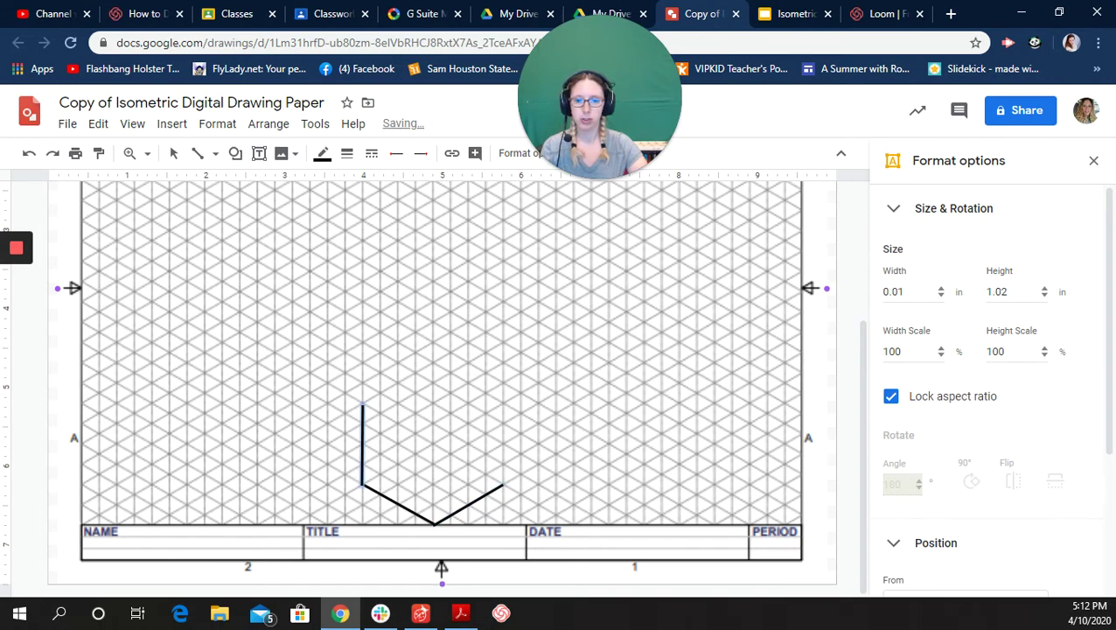
Step: Draw the cube's middle vertical edge, about 1.05 in high, upward from the bottom corner where the two sloping lines meet
{"action": "left_click_drag", "start_coordinate": [435, 523], "coordinate": [512, 597]}
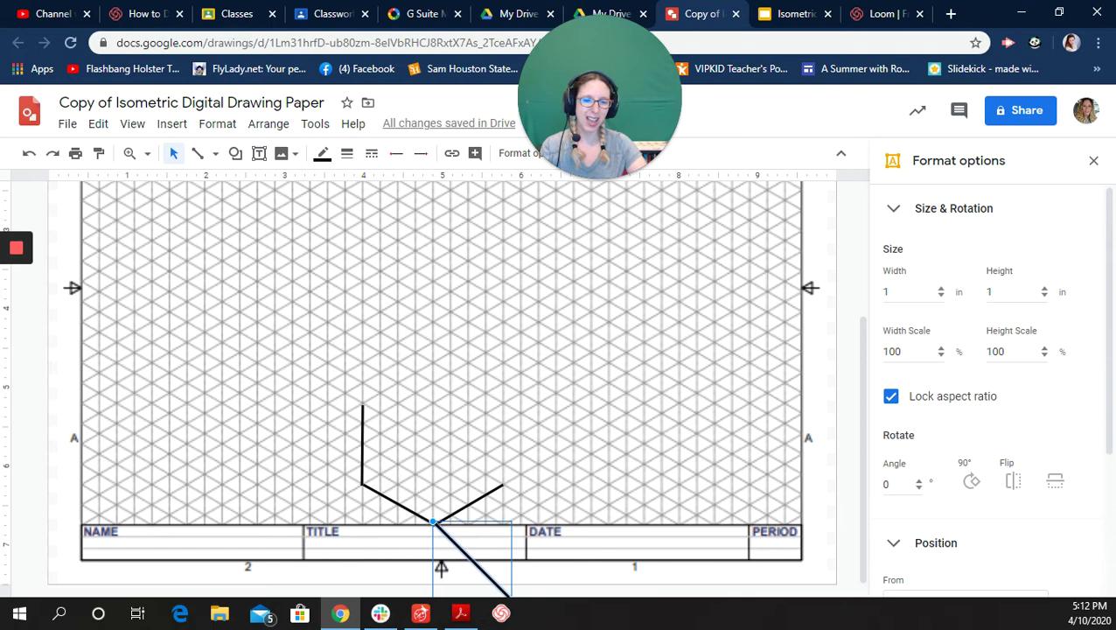
{"action": "left_click_drag", "start_coordinate": [472, 560], "coordinate": [474, 479]}
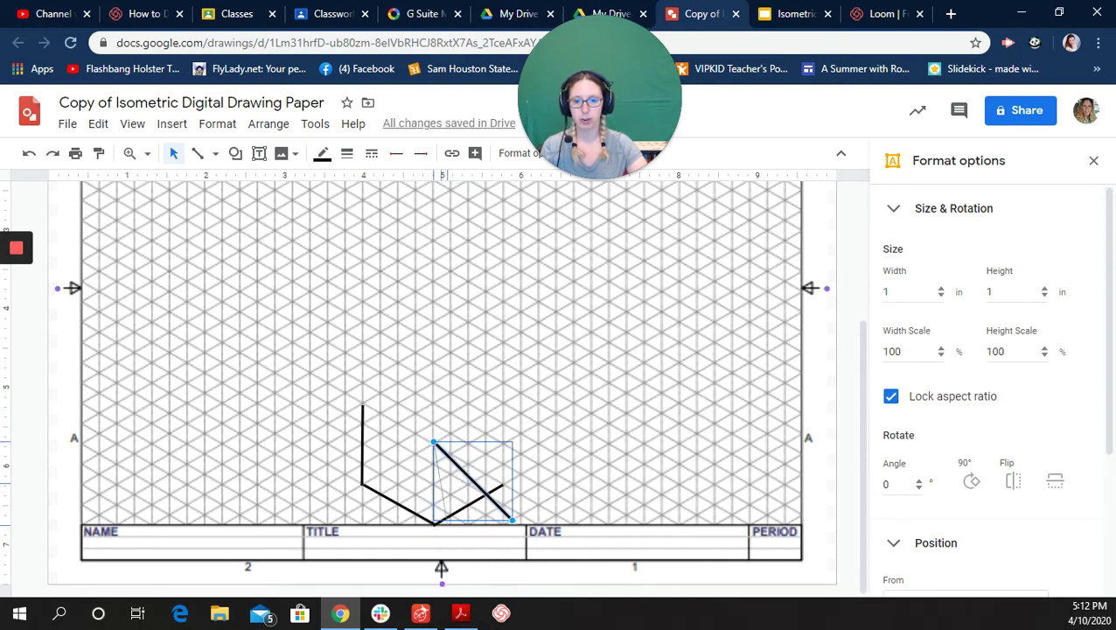
{"action": "left_click_drag", "start_coordinate": [513, 520], "coordinate": [435, 525]}
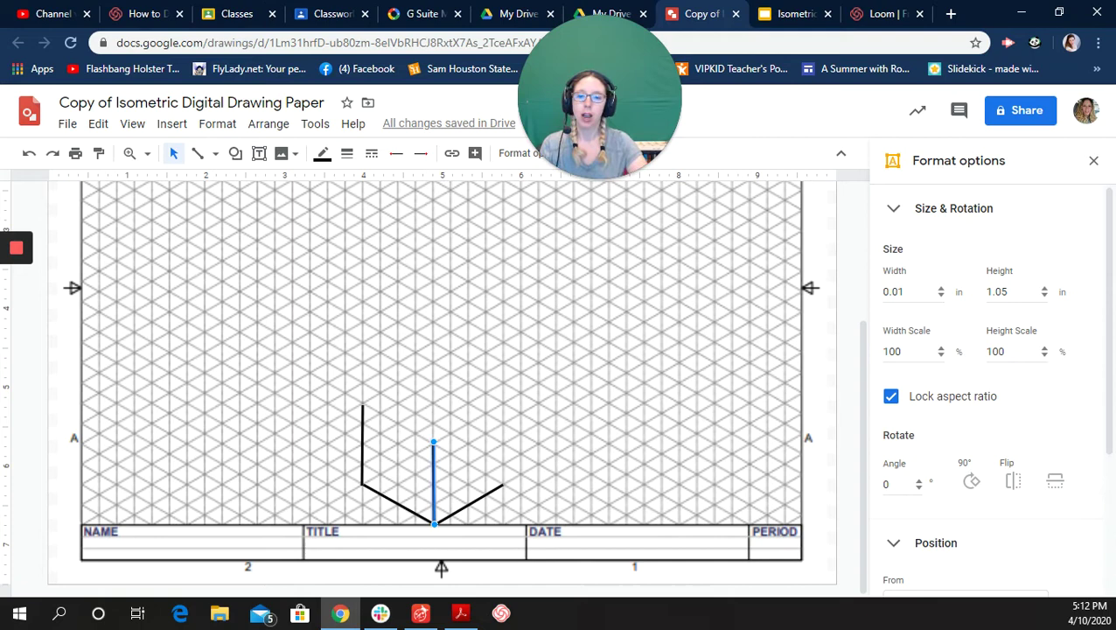
{"action": "left_click", "coordinate": [442, 377]}
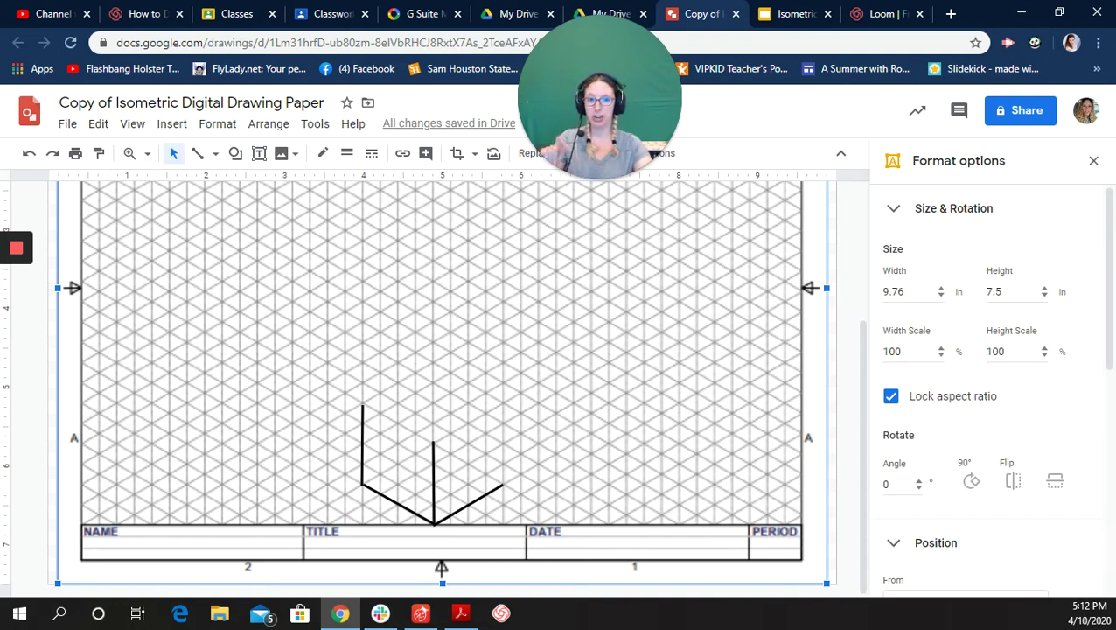
{"action": "key", "text": "Escape"}
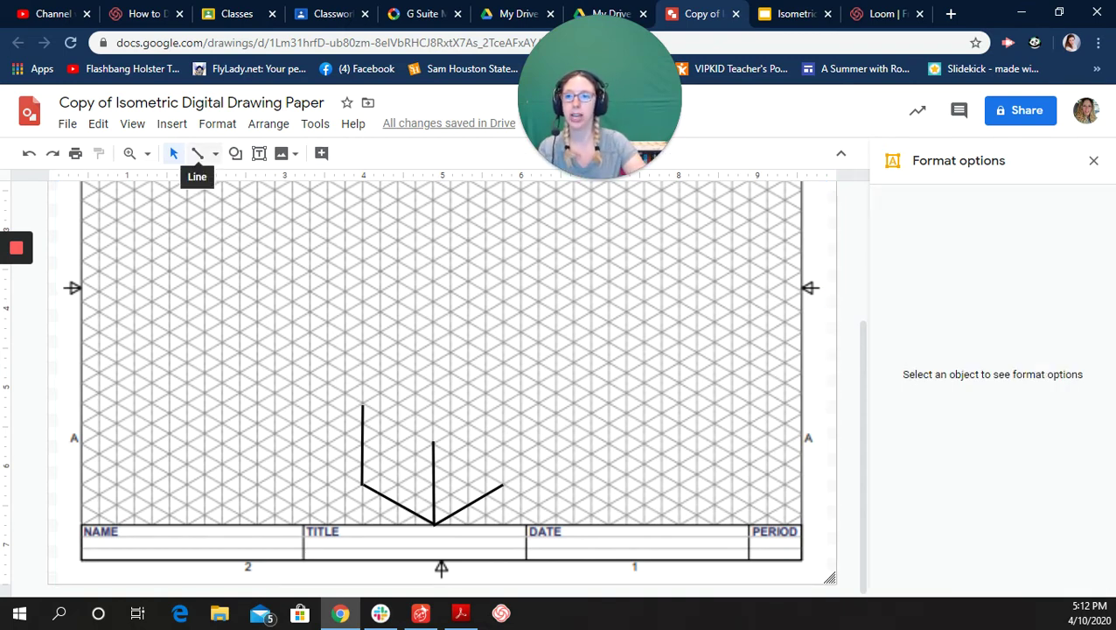
Step: Draw the cube's right vertical edge, about 1.03 in high, upward from the right end of the rising line
{"action": "left_click", "coordinate": [198, 154]}
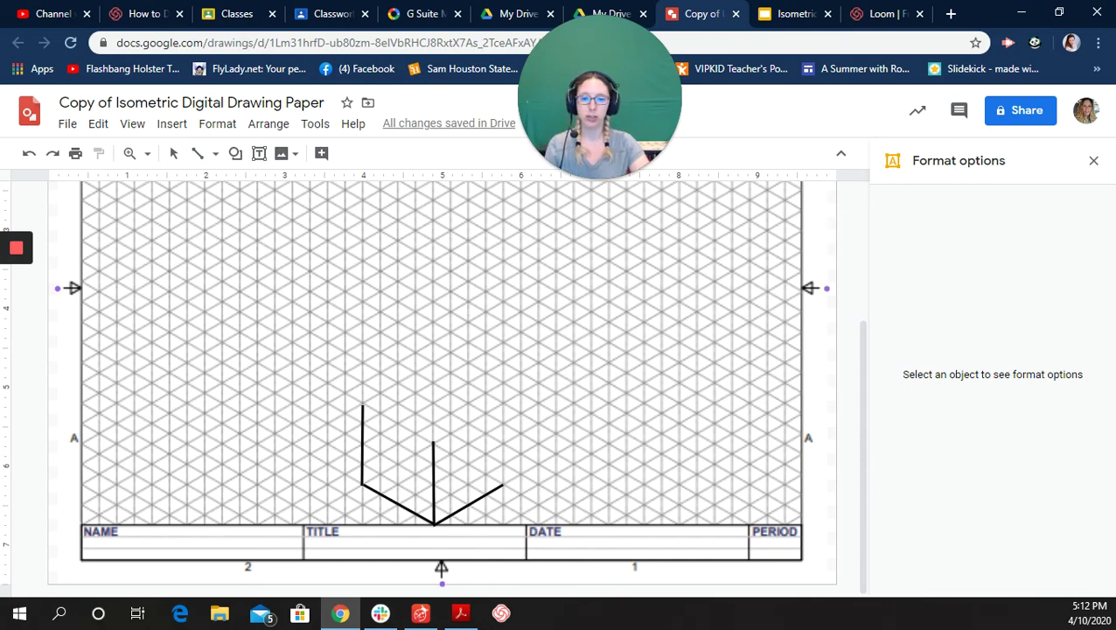
{"action": "mouse_move", "coordinate": [503, 485]}
{"action": "left_mouse_down"}
{"action": "mouse_move", "coordinate": [582, 562]}
{"action": "mouse_move", "coordinate": [559, 526]}
{"action": "mouse_move", "coordinate": [548, 452]}
{"action": "mouse_move", "coordinate": [502, 411]}
{"action": "left_mouse_up"}
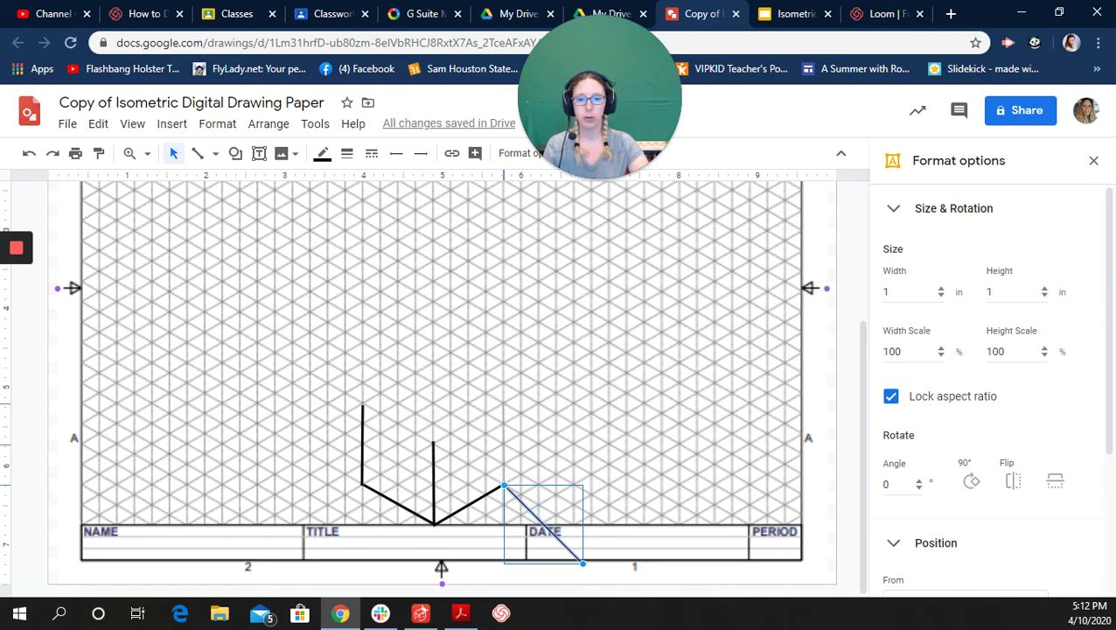
{"action": "left_click_drag", "start_coordinate": [583, 562], "coordinate": [504, 404]}
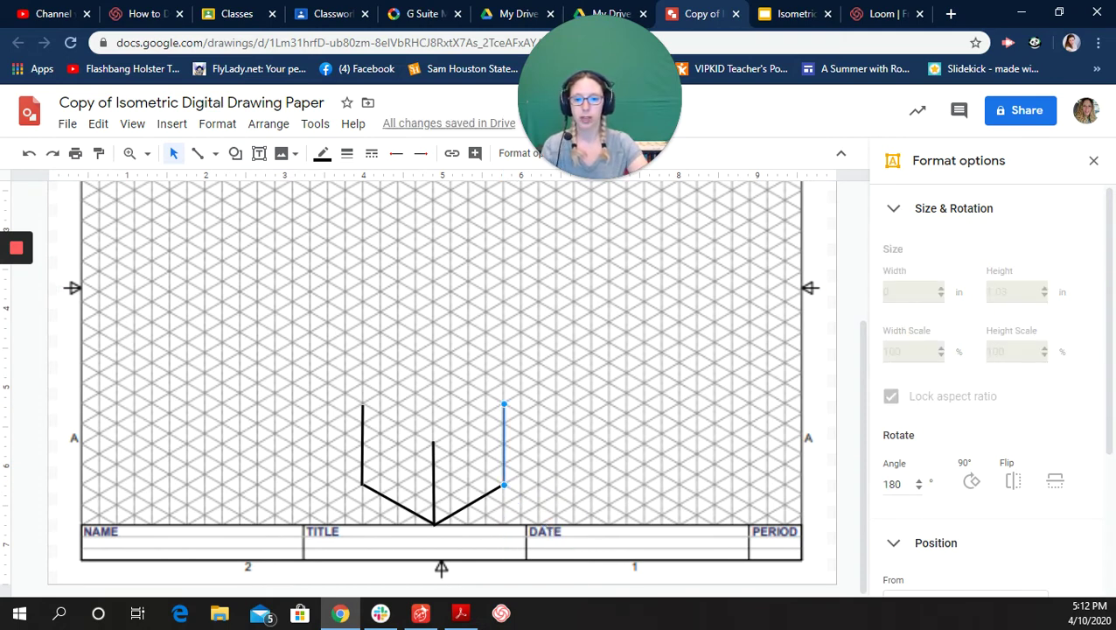
Step: Draw a 3px line about 0.92 by 0.52 in along the upper edge of the cube's right face, and delete the stray diagonal line
{"action": "mouse_move", "coordinate": [504, 404]}
{"action": "left_mouse_down"}
{"action": "mouse_move", "coordinate": [476, 418]}
{"action": "mouse_move", "coordinate": [504, 404]}
{"action": "left_mouse_up"}
{"action": "left_click", "coordinate": [525, 404]}
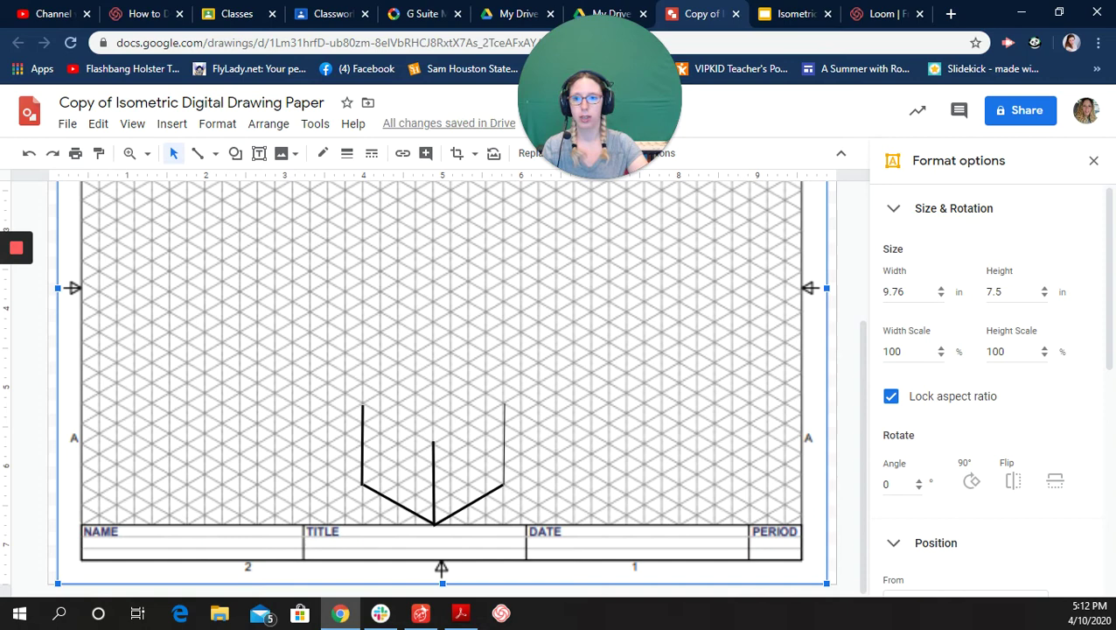
{"action": "left_click", "coordinate": [198, 153]}
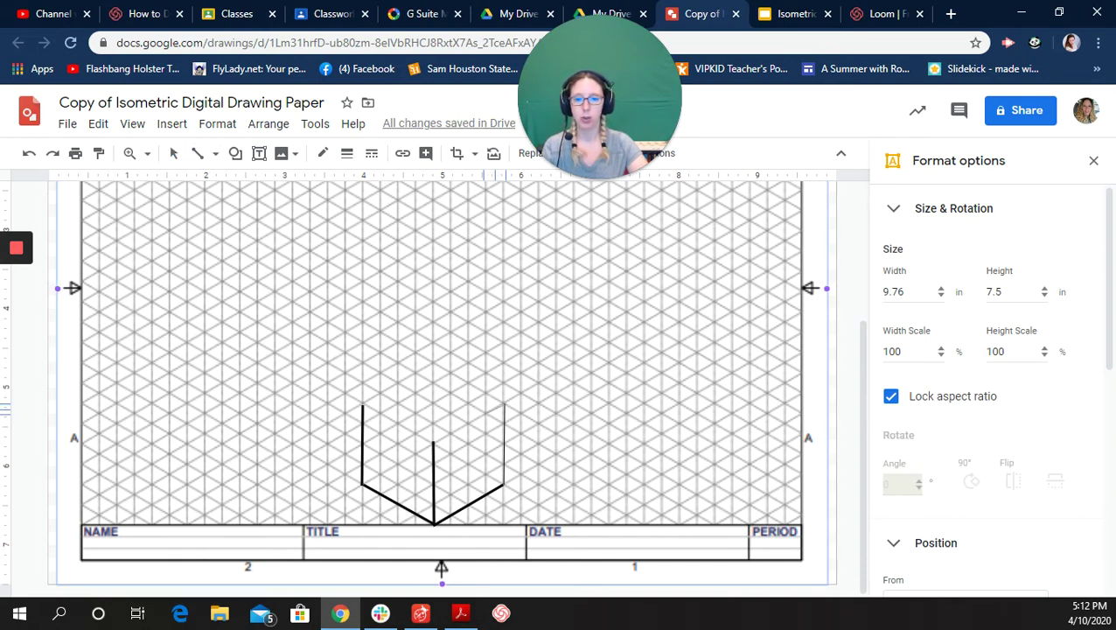
{"action": "left_click_drag", "start_coordinate": [436, 442], "coordinate": [434, 441]}
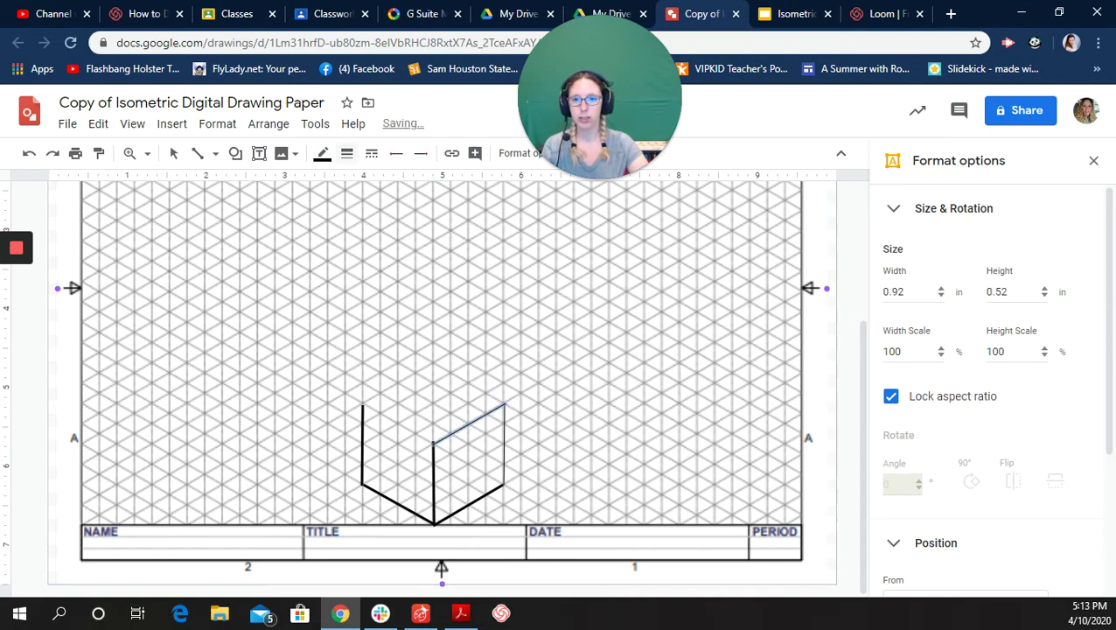
{"action": "left_click", "coordinate": [347, 153]}
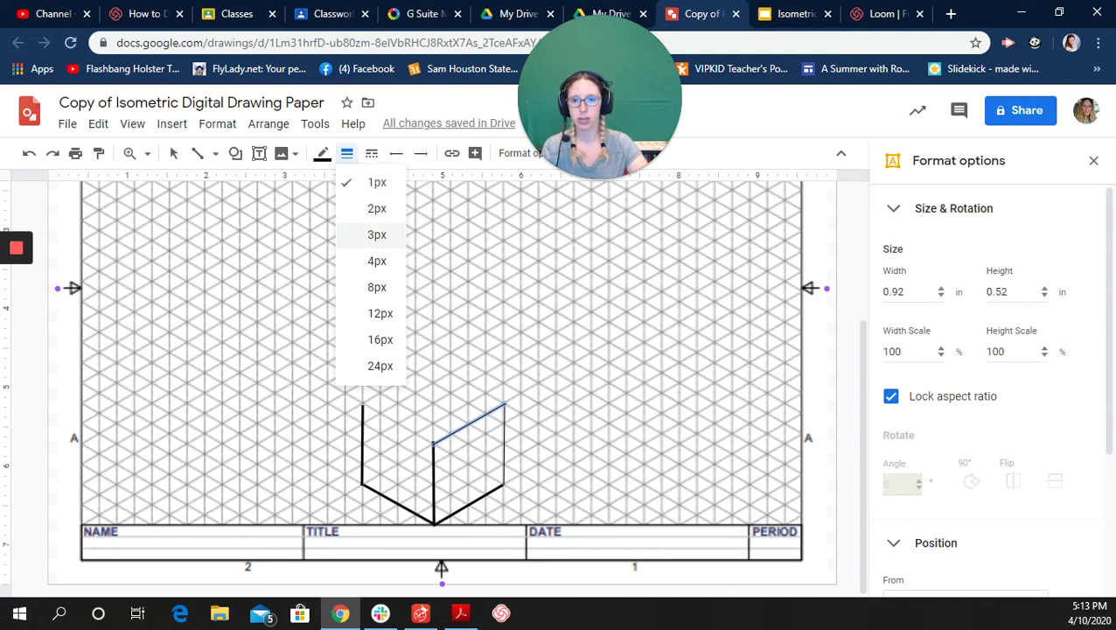
{"action": "left_click", "coordinate": [377, 235]}
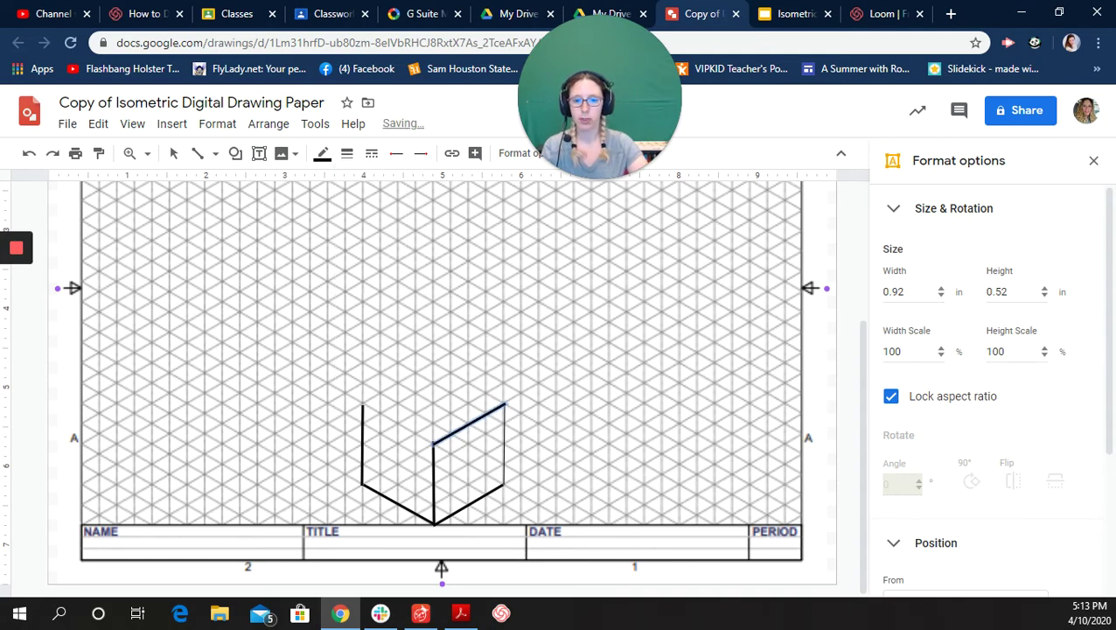
{"action": "left_click_drag", "start_coordinate": [505, 442], "coordinate": [584, 520]}
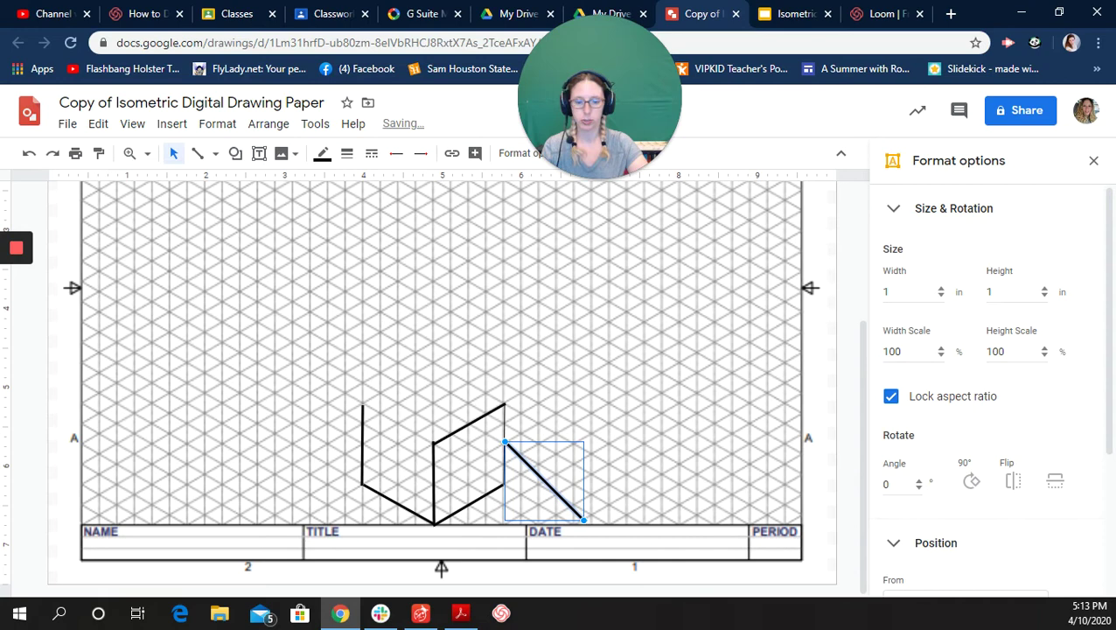
{"action": "key", "text": "Delete"}
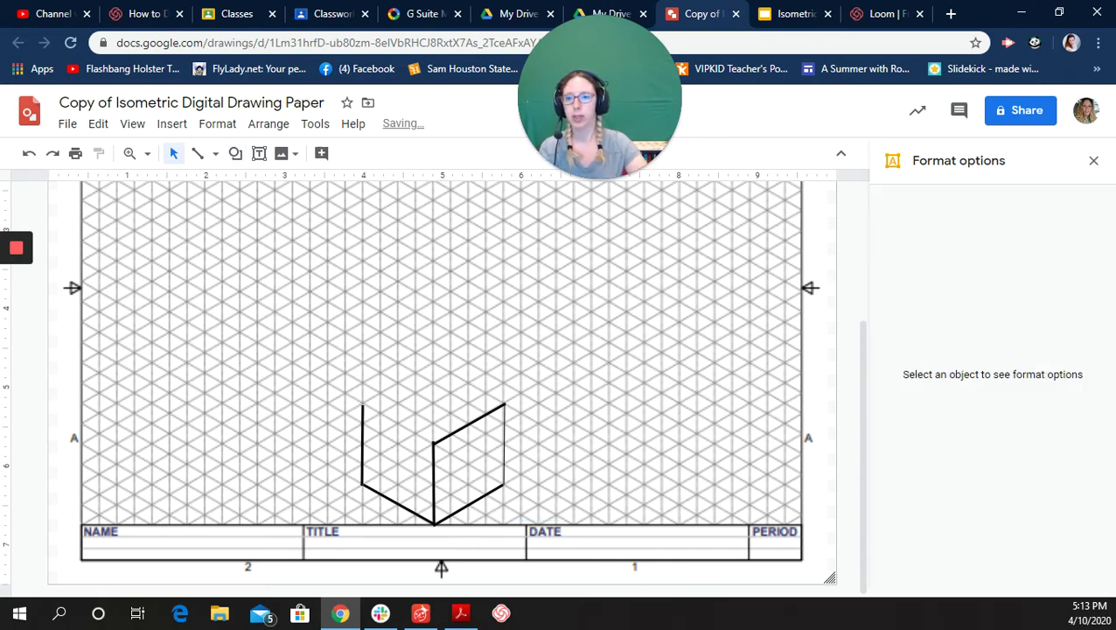
Step: Draw a 3px line about 0.89 by 0.5 in between the tops of the cube's left and middle vertical edges
{"action": "left_click", "coordinate": [197, 153]}
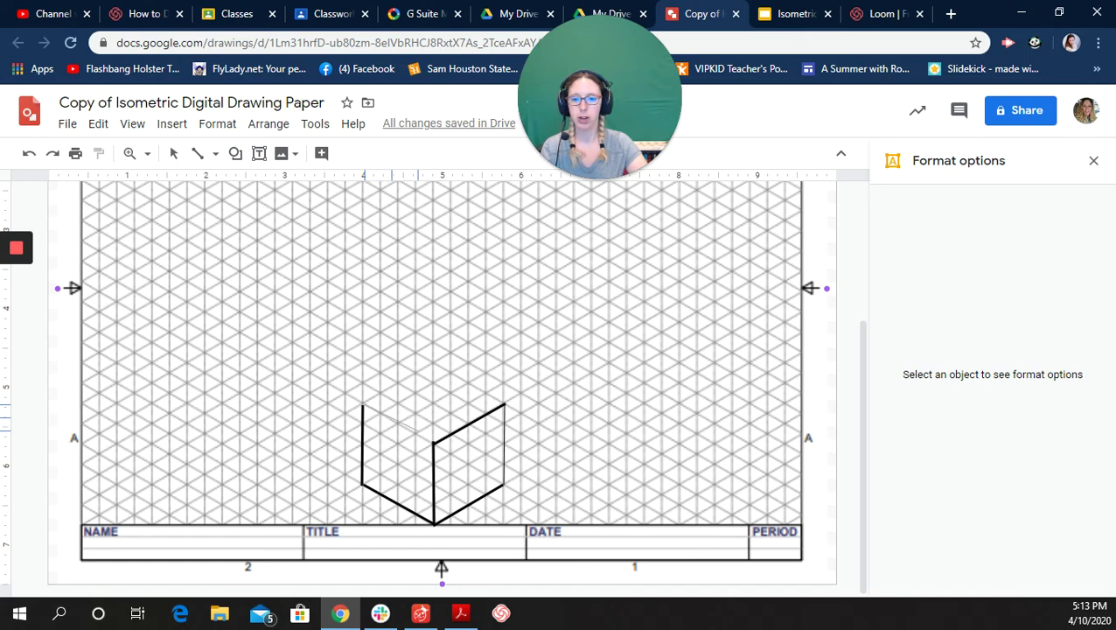
{"action": "left_click_drag", "start_coordinate": [436, 443], "coordinate": [434, 444]}
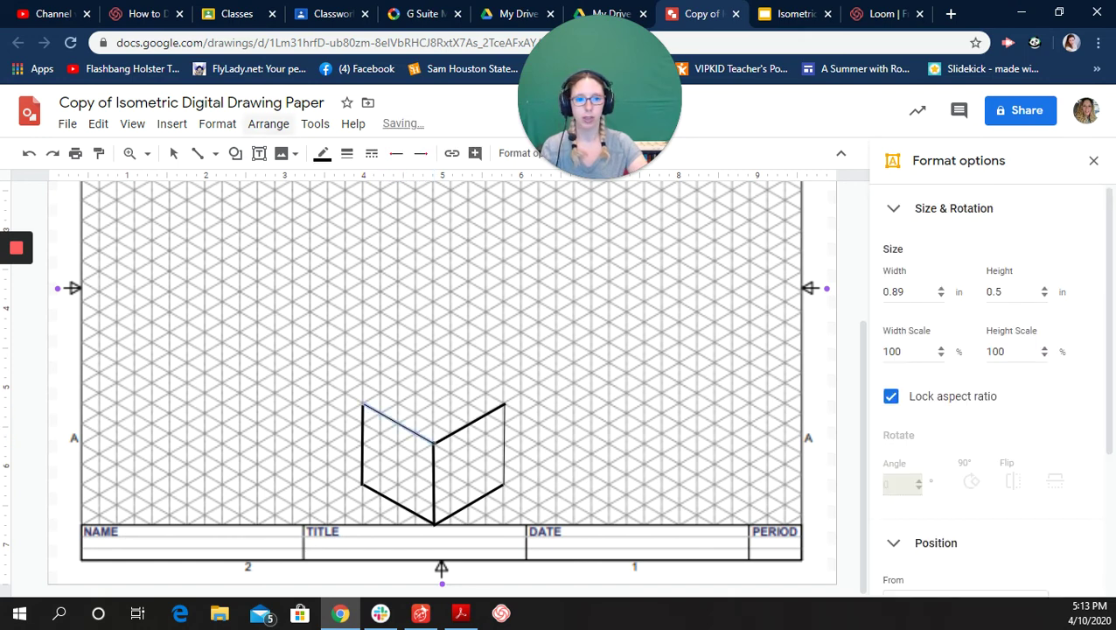
{"action": "left_click", "coordinate": [347, 153]}
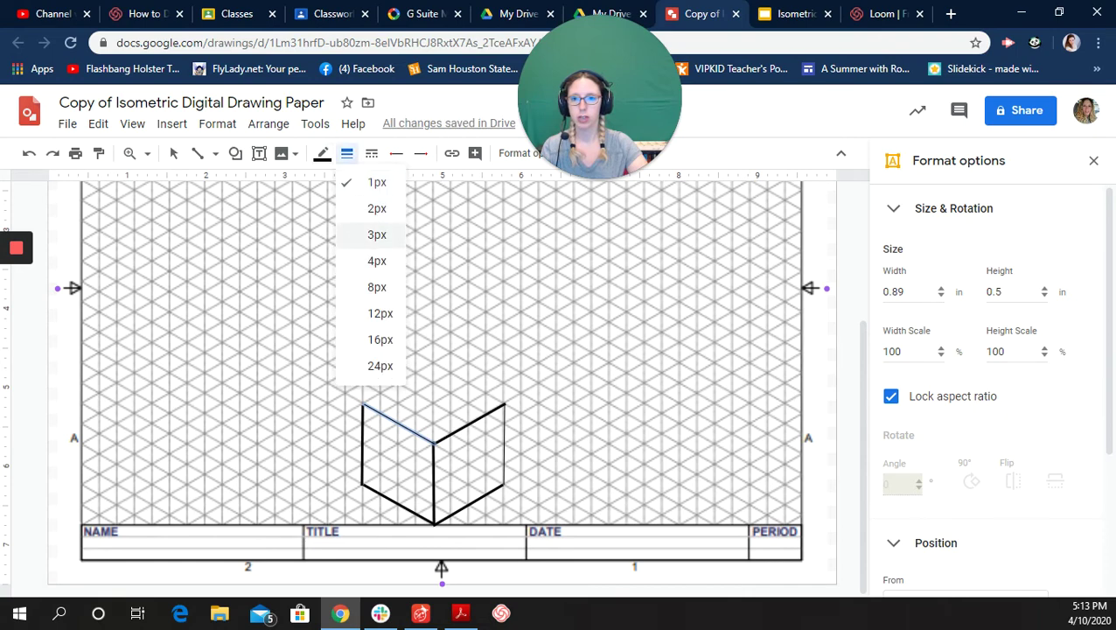
{"action": "left_click", "coordinate": [377, 234]}
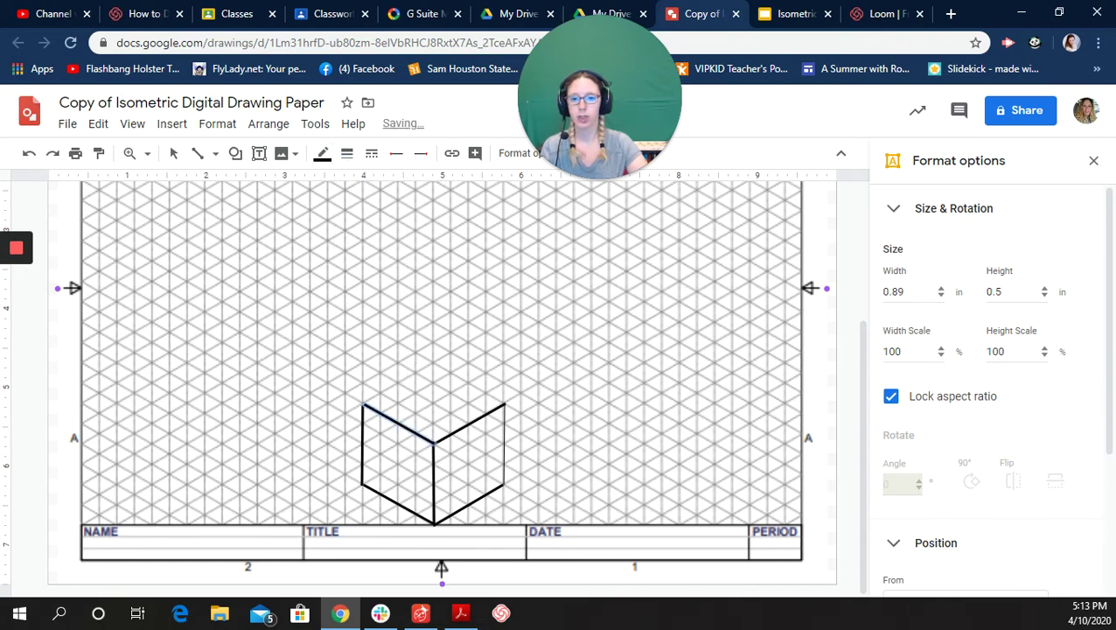
Step: Draw the top face's back-left edge, about 0.85 by 0.53 in, and fill the left corner gap with tiny line strokes
{"action": "left_click_drag", "start_coordinate": [365, 404], "coordinate": [419, 374]}
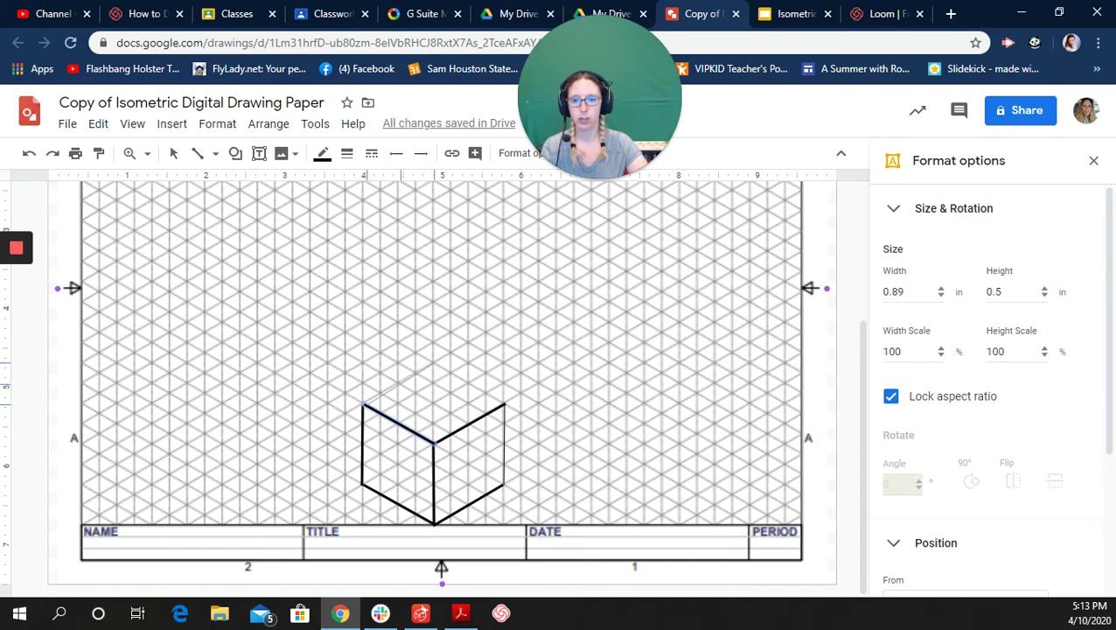
{"action": "left_click_drag", "start_coordinate": [425, 369], "coordinate": [434, 362]}
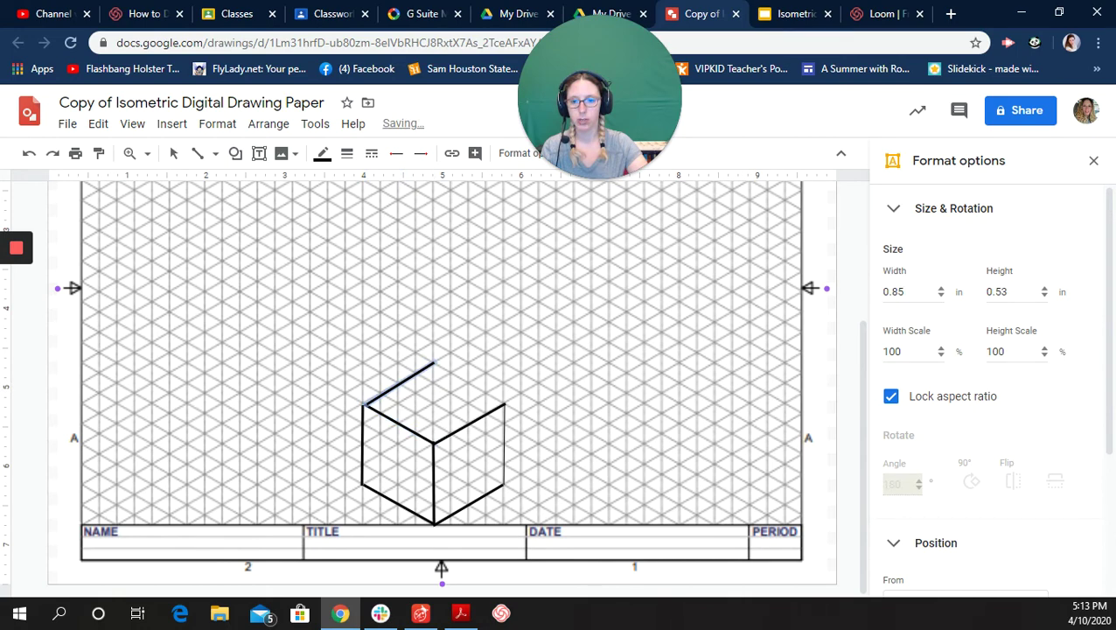
{"action": "left_click_drag", "start_coordinate": [366, 404], "coordinate": [368, 407]}
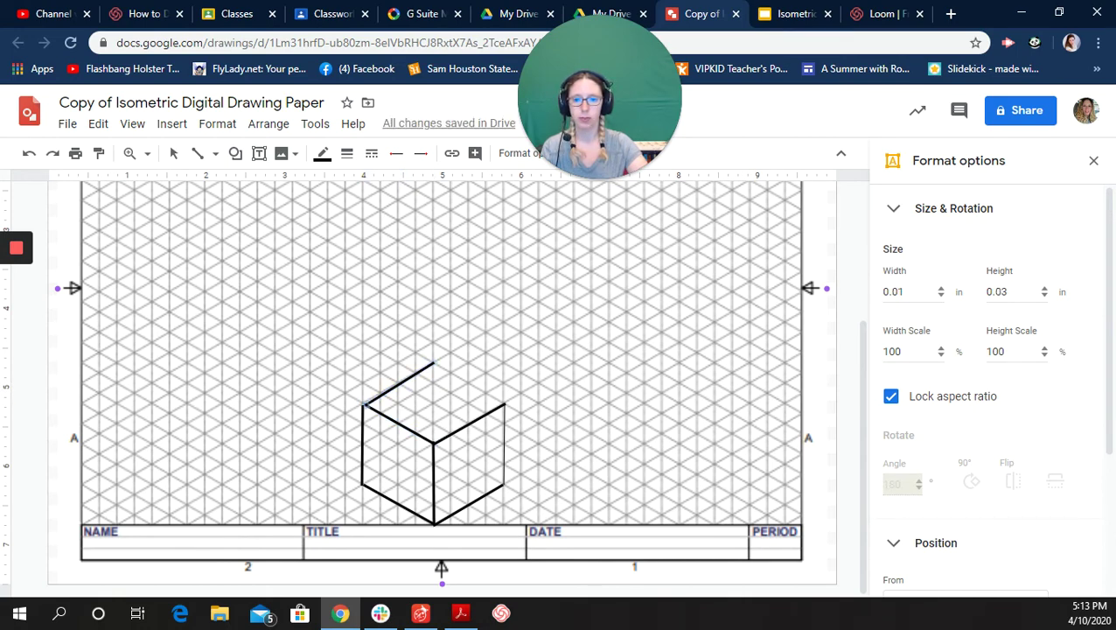
{"action": "left_click_drag", "start_coordinate": [368, 405], "coordinate": [367, 405]}
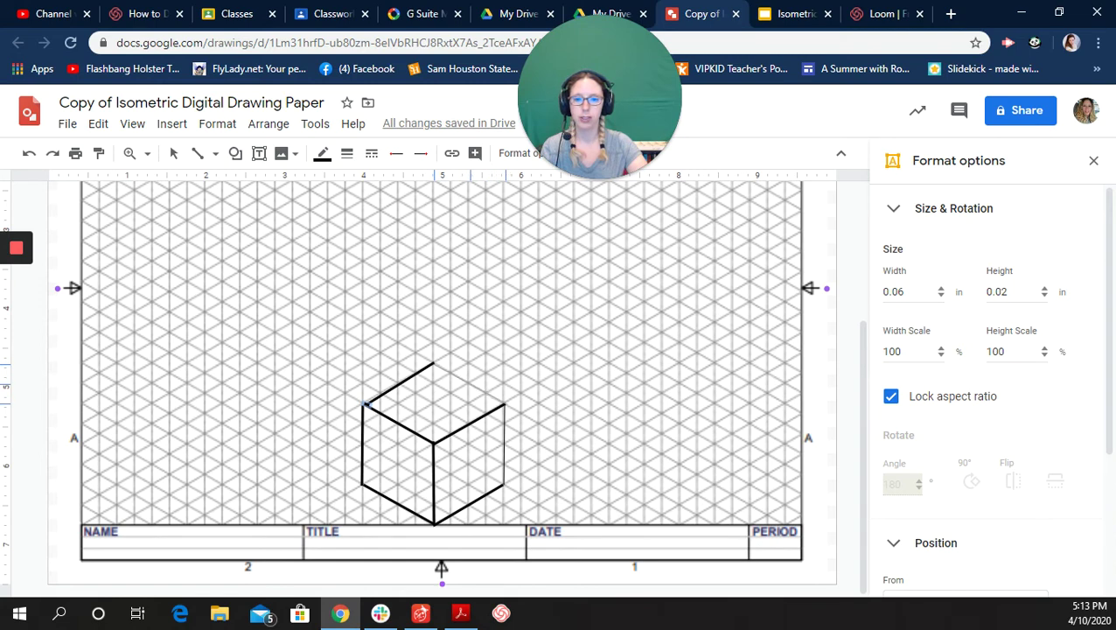
Step: Draw the top face's back-right edge, about 0.91 by 0.5 in, and trace over the right vertical edge with a line about 1.02 in high
{"action": "left_click_drag", "start_coordinate": [434, 362], "coordinate": [505, 404]}
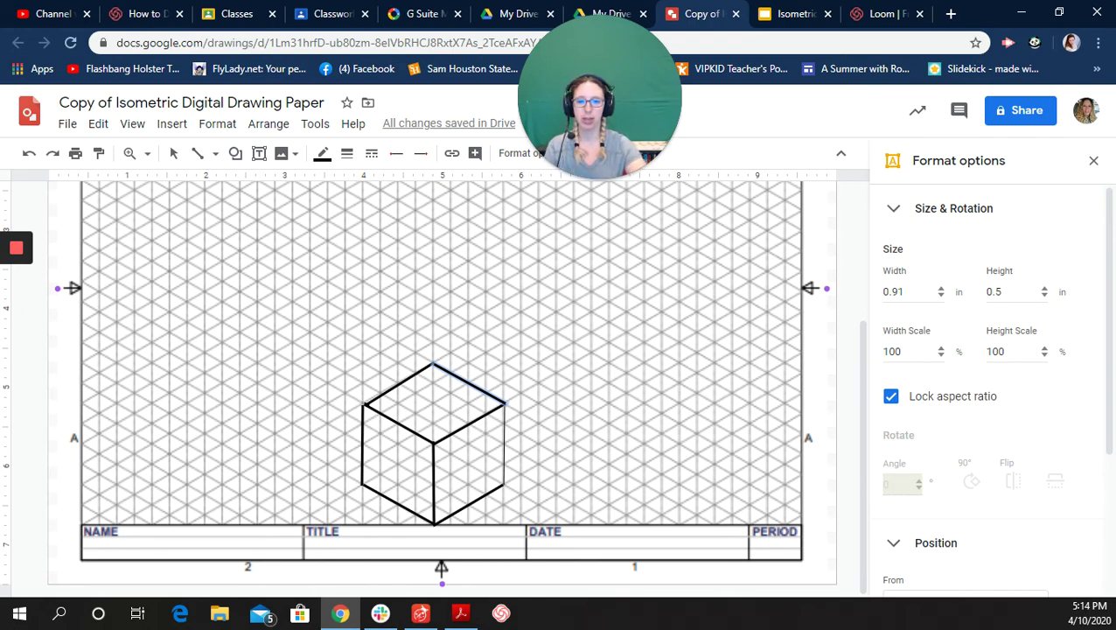
{"action": "left_click_drag", "start_coordinate": [504, 404], "coordinate": [505, 487]}
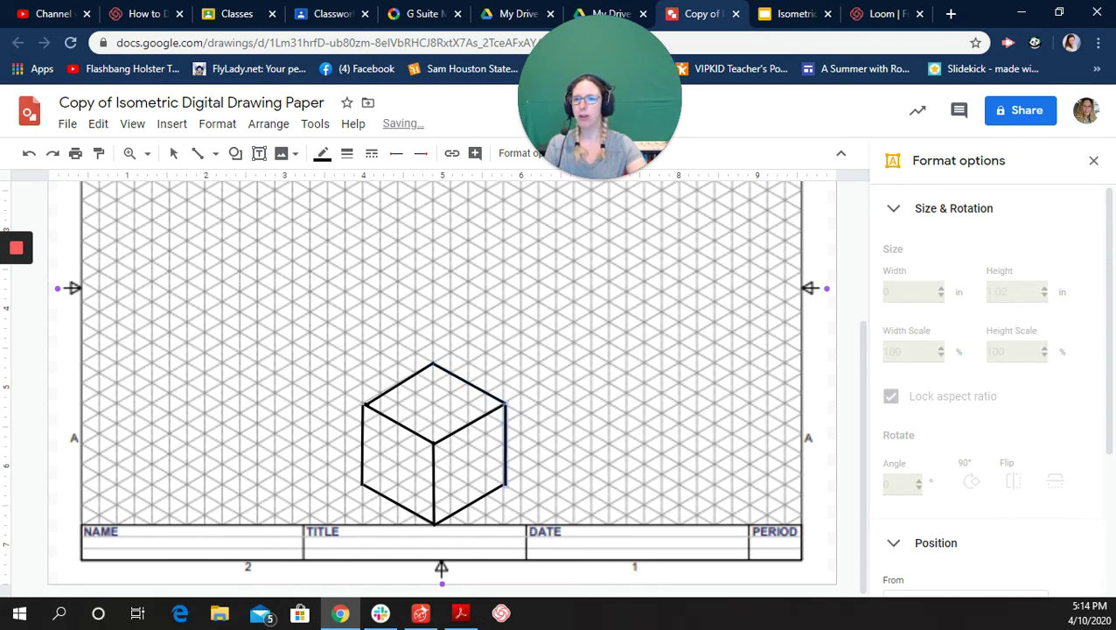
{"action": "left_click", "coordinate": [322, 153]}
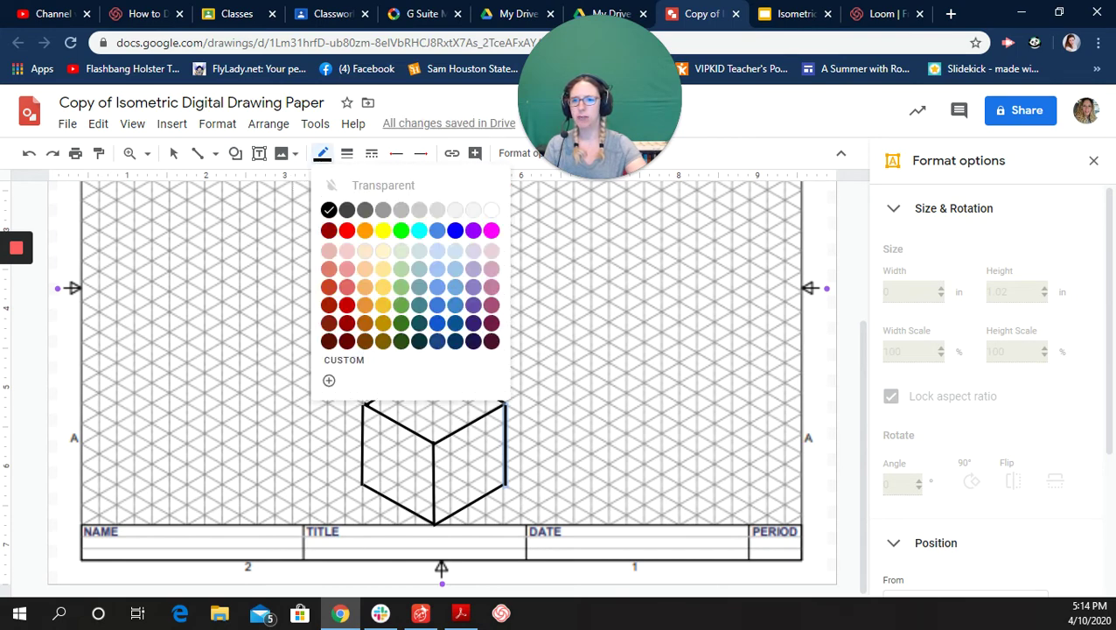
{"action": "left_click", "coordinate": [322, 153]}
Step: Copy the right vertical line's formatting onto the isometric paper image and reactivate format painting
{"action": "left_click", "coordinate": [99, 153]}
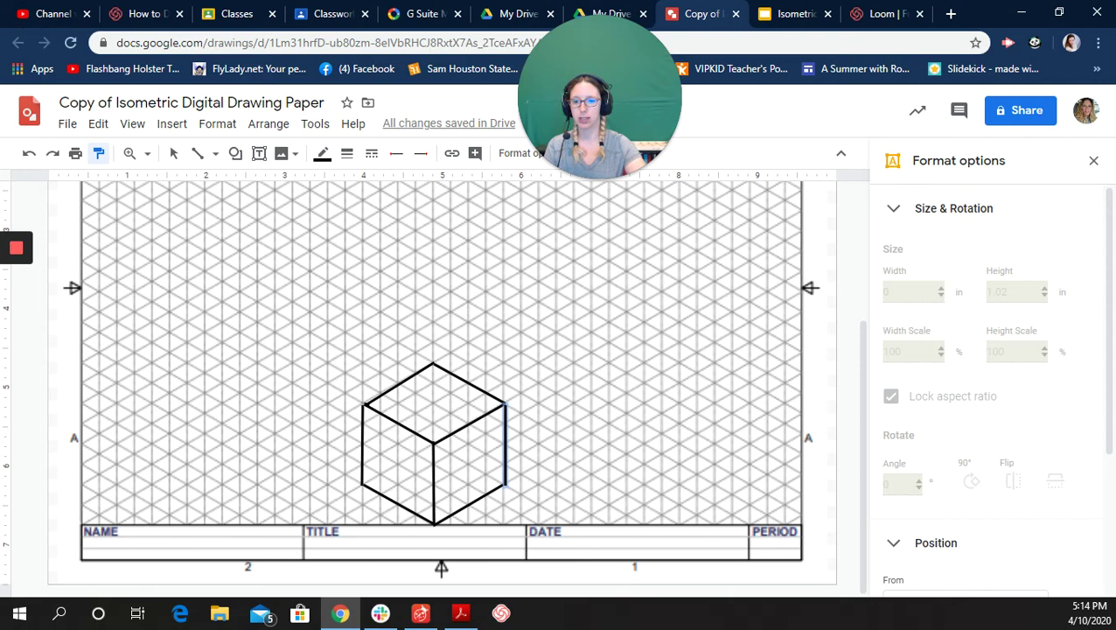
{"action": "left_click", "coordinate": [441, 288]}
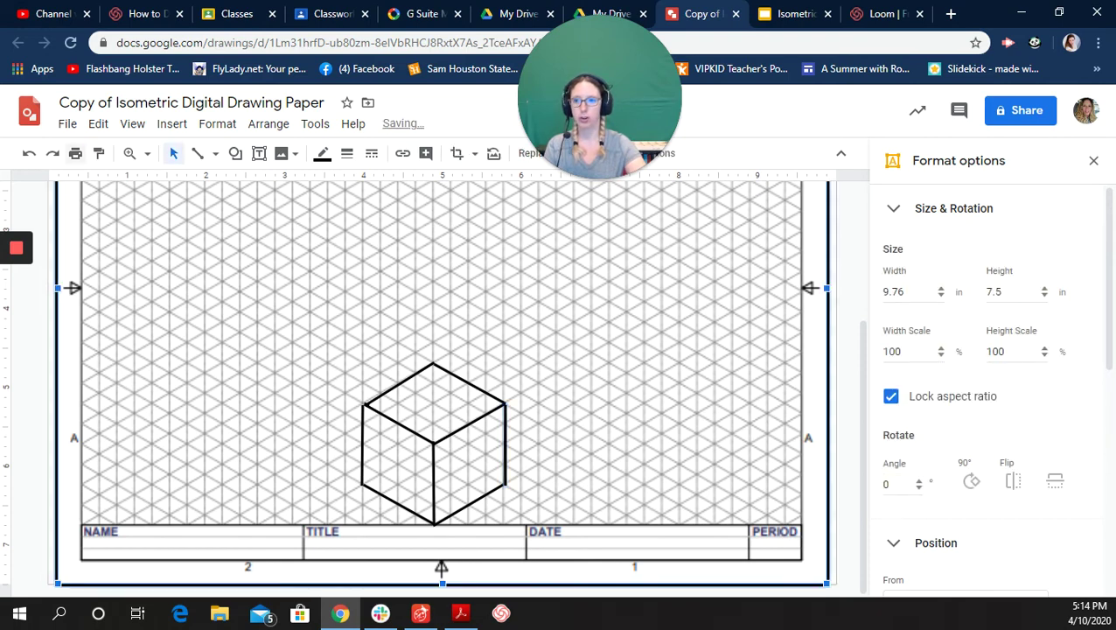
{"action": "left_click", "coordinate": [99, 153]}
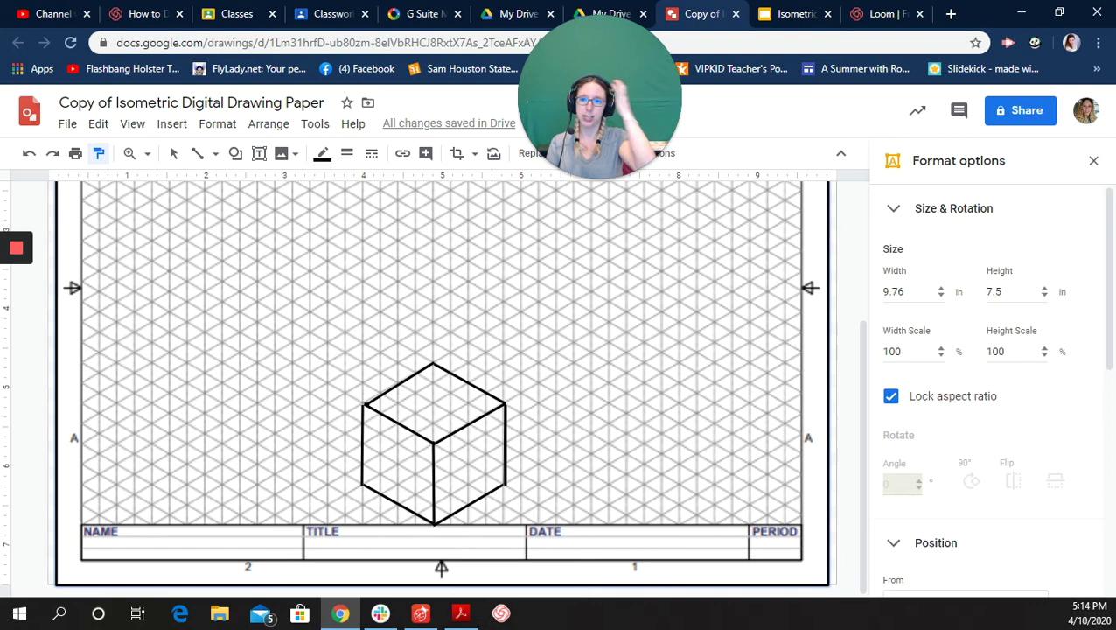
Step: Draw a small cube's top face, left vertical edge and lower-left edge above and right of the large cube, with the lower-left edge about 0.26 by 0.16 in
{"action": "left_click", "coordinate": [198, 154]}
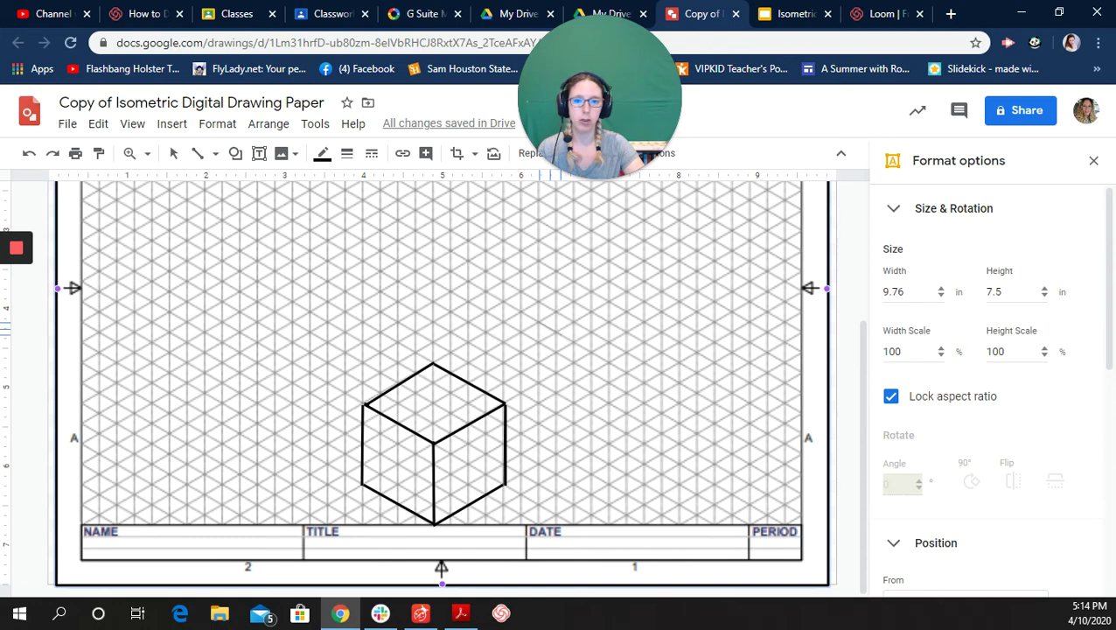
{"action": "mouse_move", "coordinate": [539, 322]}
{"action": "left_mouse_down"}
{"action": "mouse_move", "coordinate": [557, 331]}
{"action": "mouse_move", "coordinate": [575, 322]}
{"action": "mouse_move", "coordinate": [557, 311]}
{"action": "mouse_move", "coordinate": [539, 322]}
{"action": "left_mouse_up"}
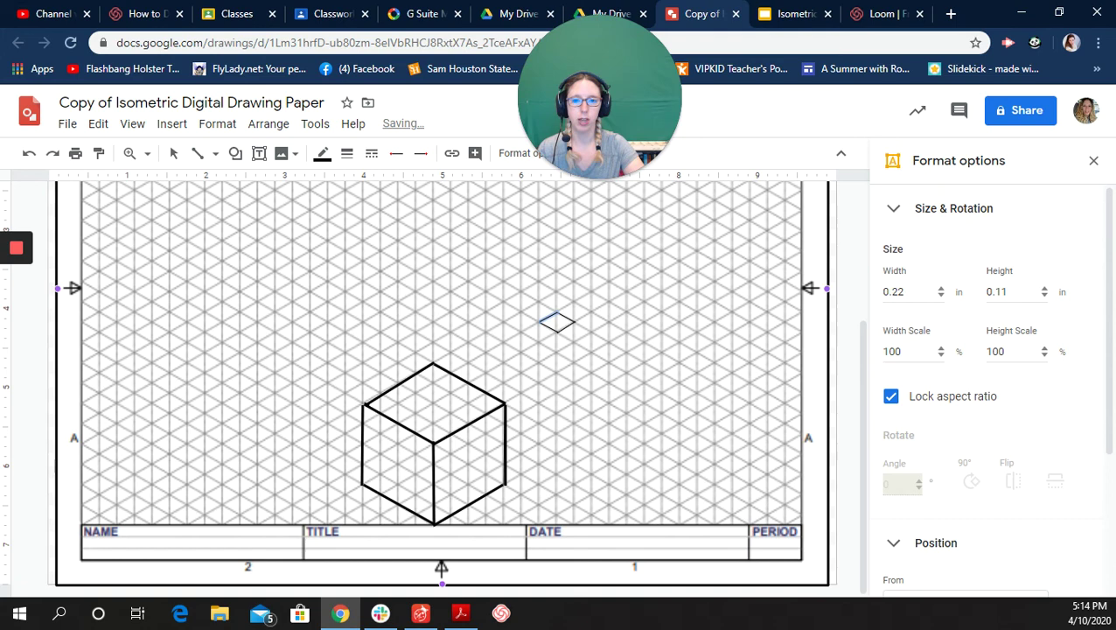
{"action": "mouse_move", "coordinate": [539, 322]}
{"action": "left_mouse_down"}
{"action": "mouse_move", "coordinate": [539, 344]}
{"action": "mouse_move", "coordinate": [617, 421]}
{"action": "left_mouse_up"}
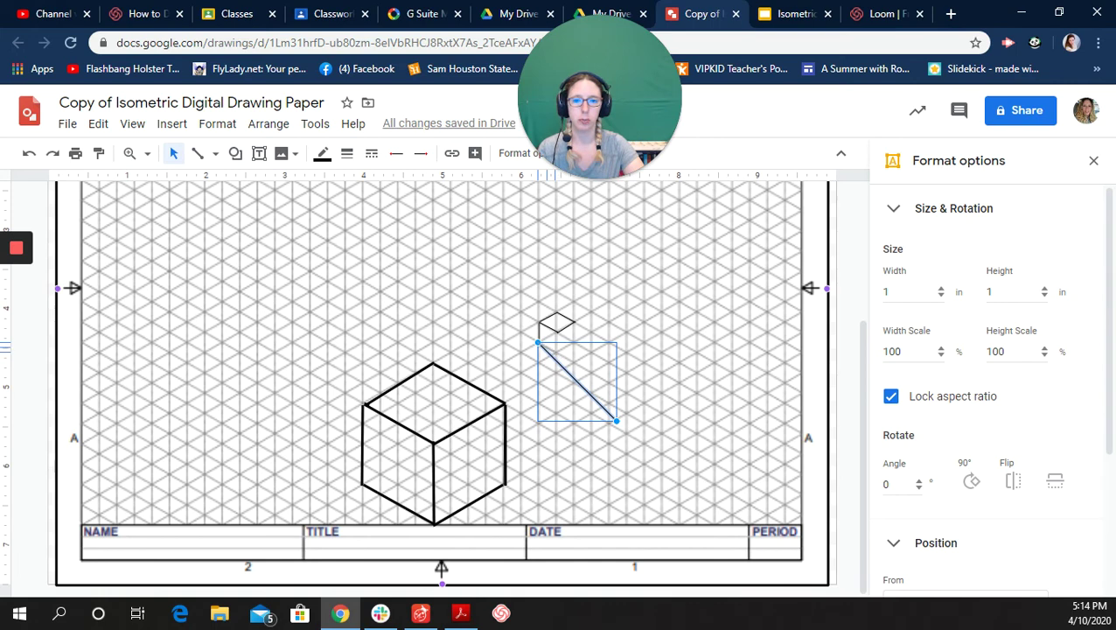
{"action": "left_click_drag", "start_coordinate": [616, 421], "coordinate": [557, 352]}
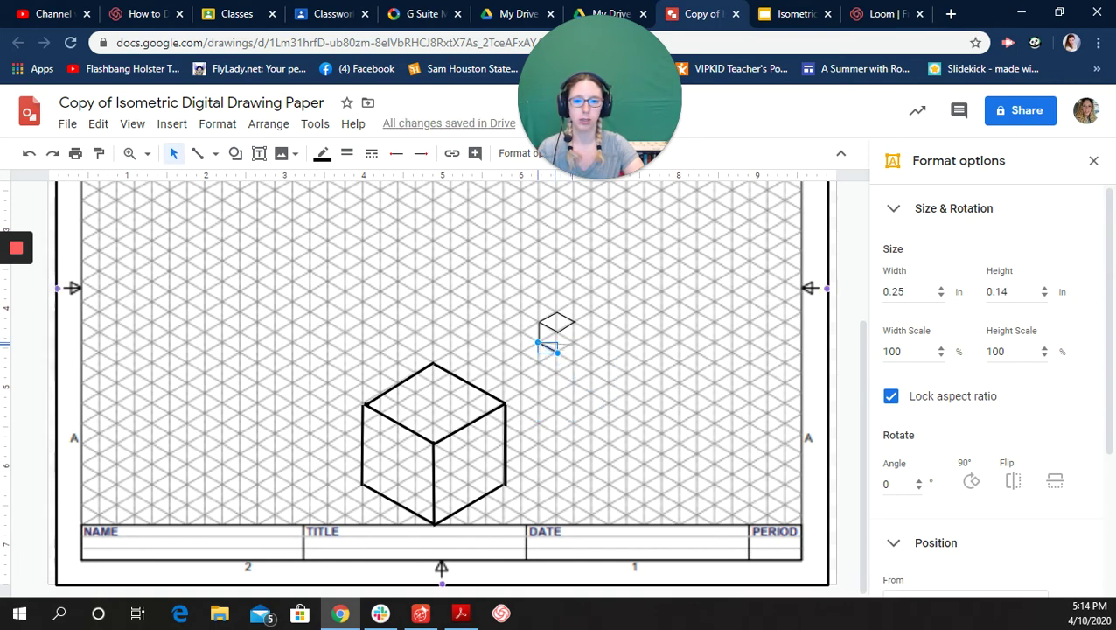
{"action": "left_click_drag", "start_coordinate": [557, 352], "coordinate": [558, 353]}
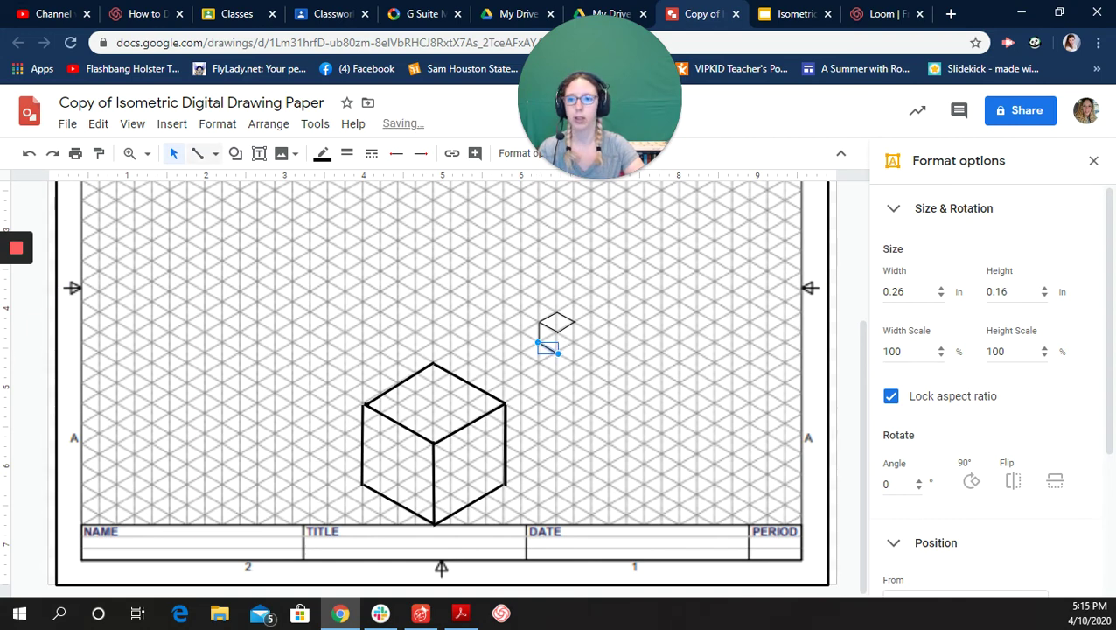
Step: Complete the small cube with a right vertical about 0.28 in, a lower-right edge about 0.24 by 0.14 in and a middle vertical about 0.31 in
{"action": "left_click", "coordinate": [197, 154]}
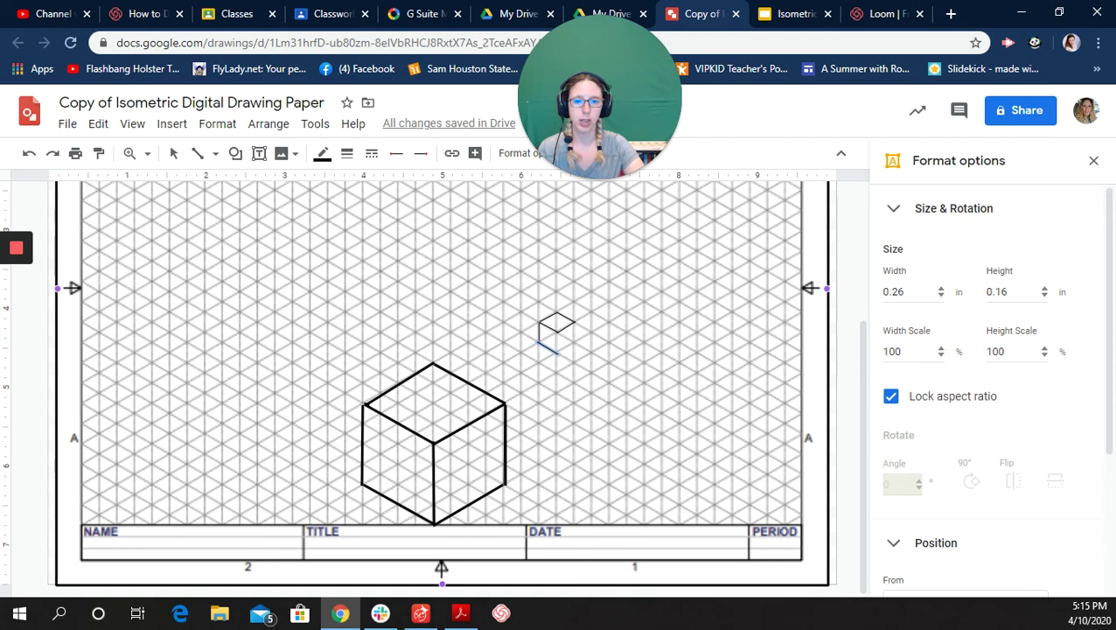
{"action": "left_click_drag", "start_coordinate": [574, 325], "coordinate": [574, 347]}
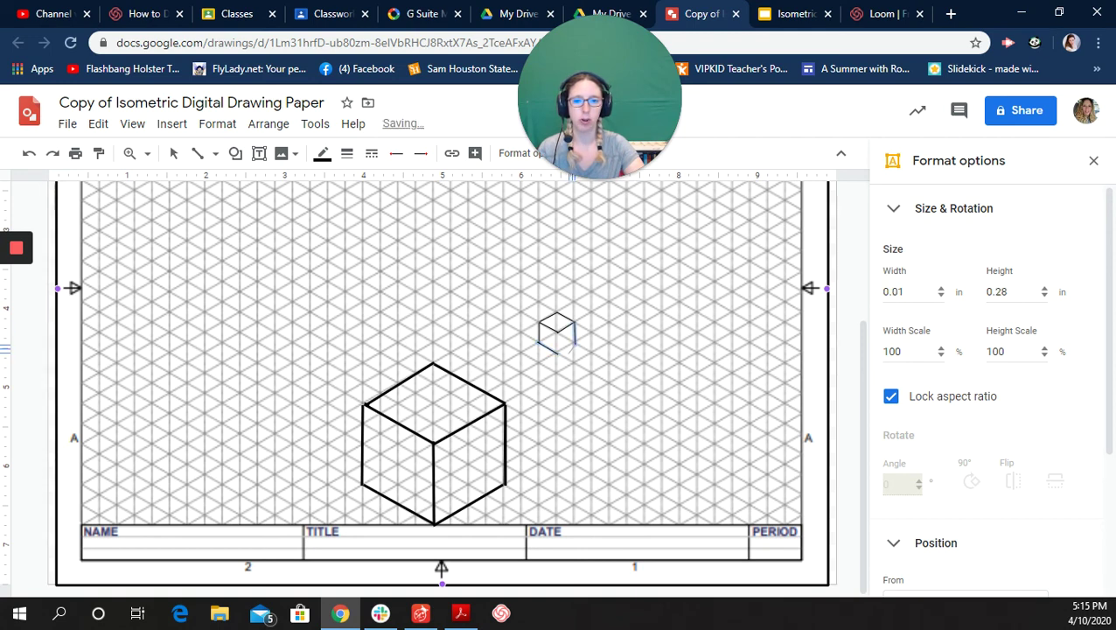
{"action": "left_click_drag", "start_coordinate": [574, 347], "coordinate": [557, 354]}
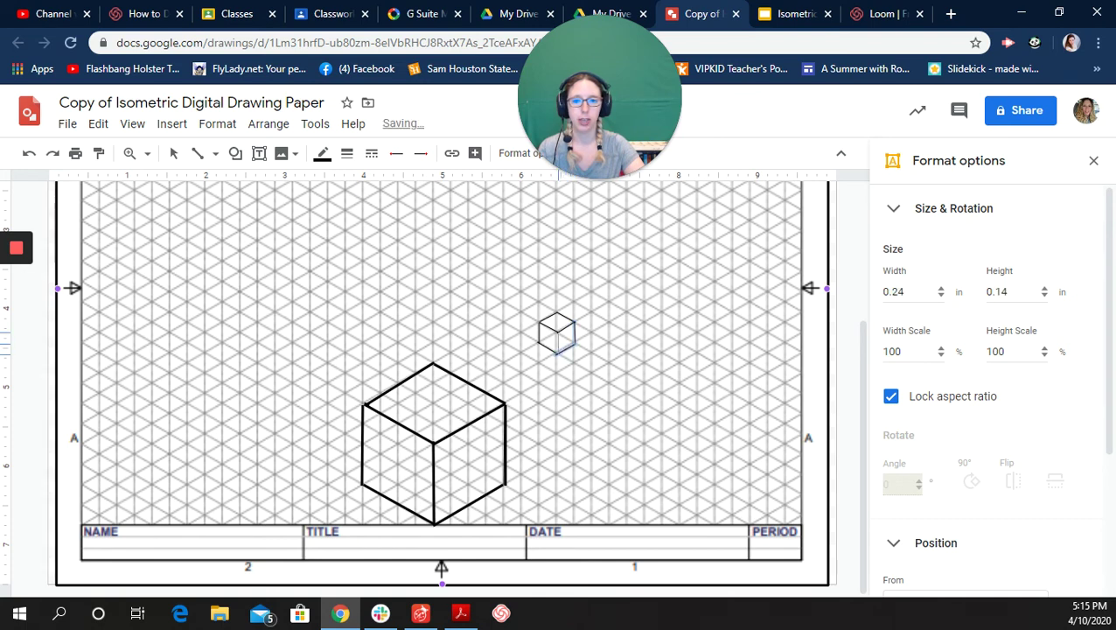
{"action": "left_click_drag", "start_coordinate": [557, 333], "coordinate": [557, 355]}
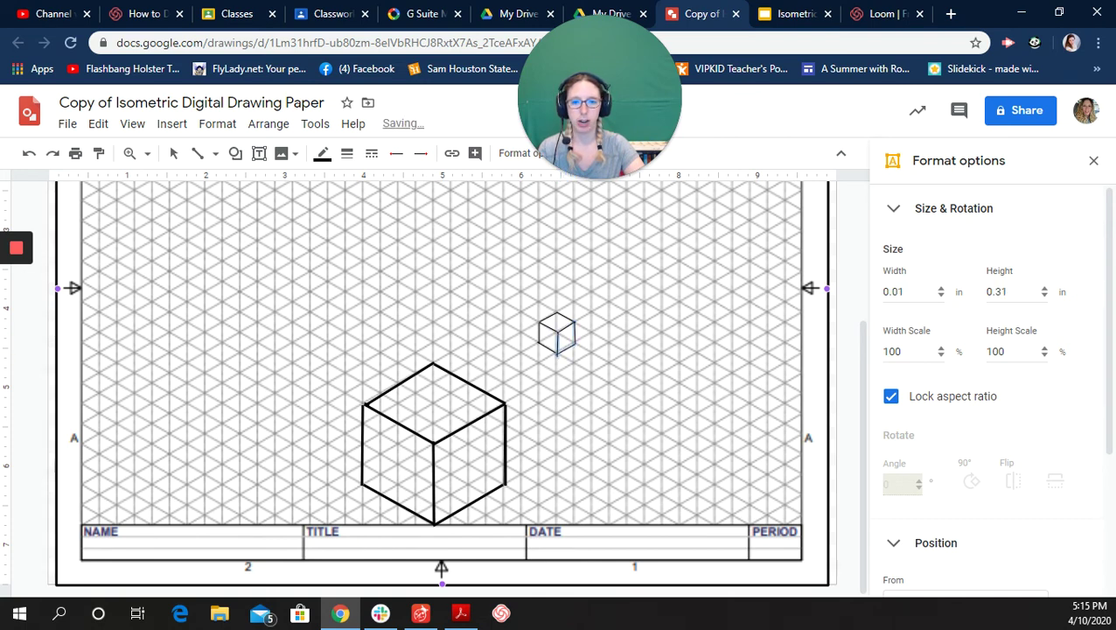
{"action": "left_click", "coordinate": [688, 313]}
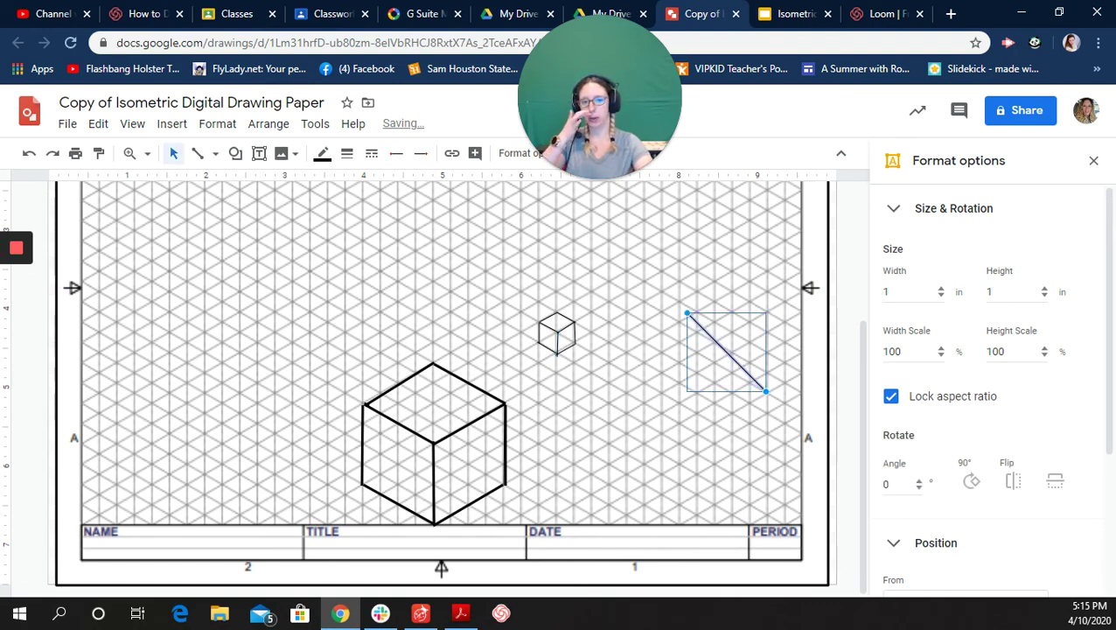
{"action": "left_click_drag", "start_coordinate": [728, 353], "coordinate": [374, 273]}
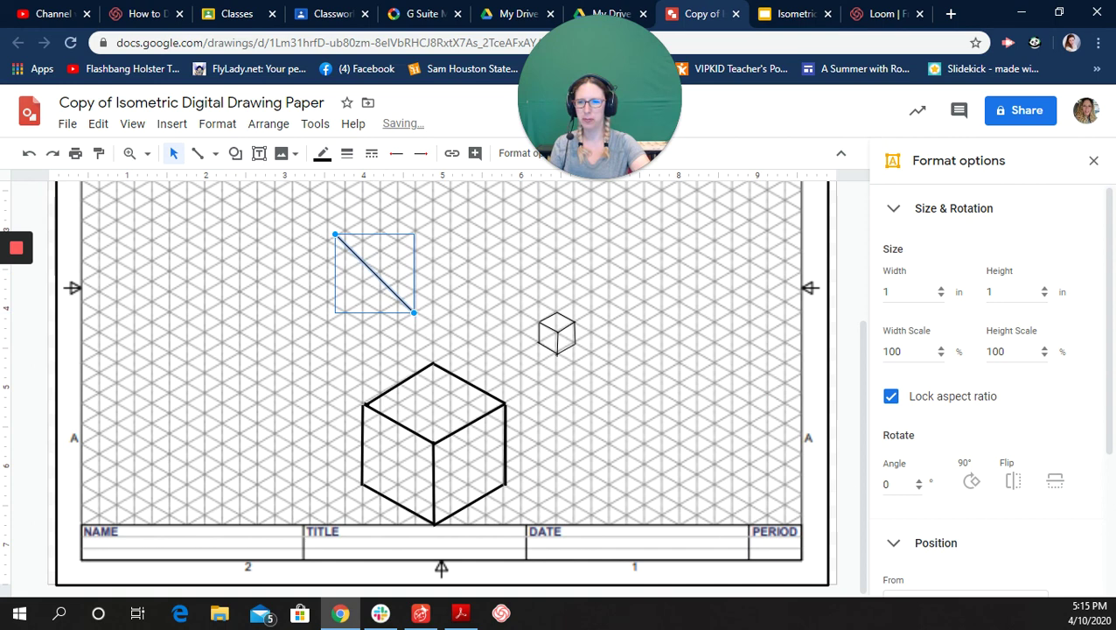
{"action": "key", "text": "Delete"}
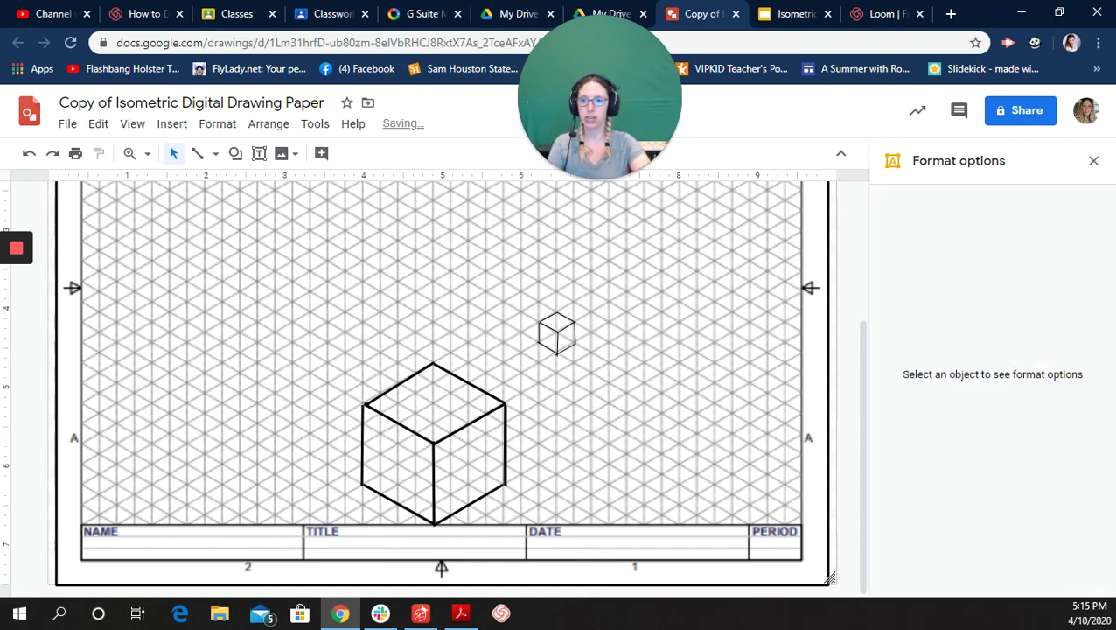
Step: Activate the straight-line tool for drawing on the isometric paper
{"action": "left_click", "coordinate": [196, 153]}
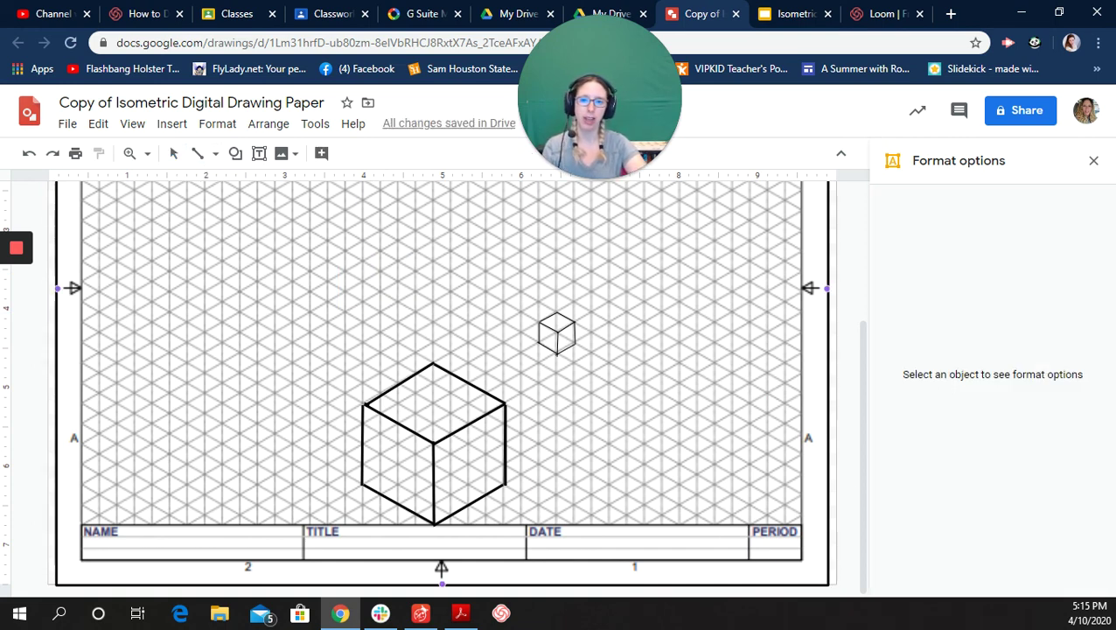